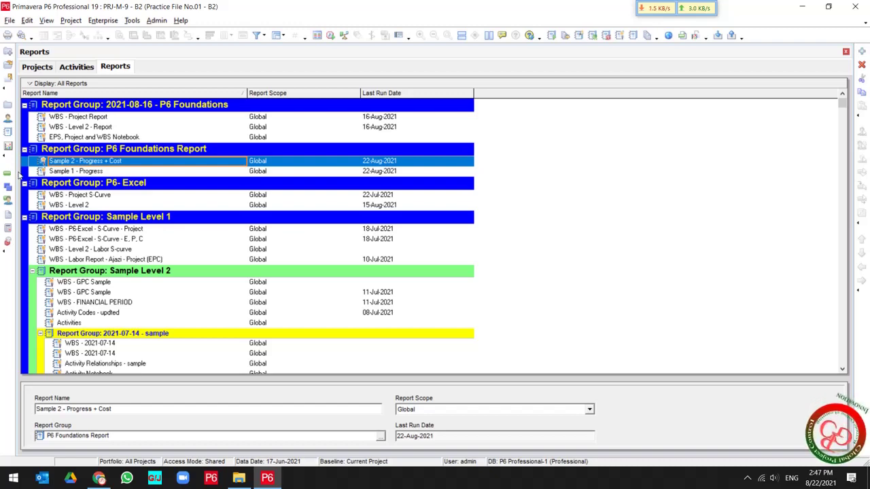
Inspect the project's activities and Budgeted Labor Cost total, then return to the reports list
left_click(7, 173)
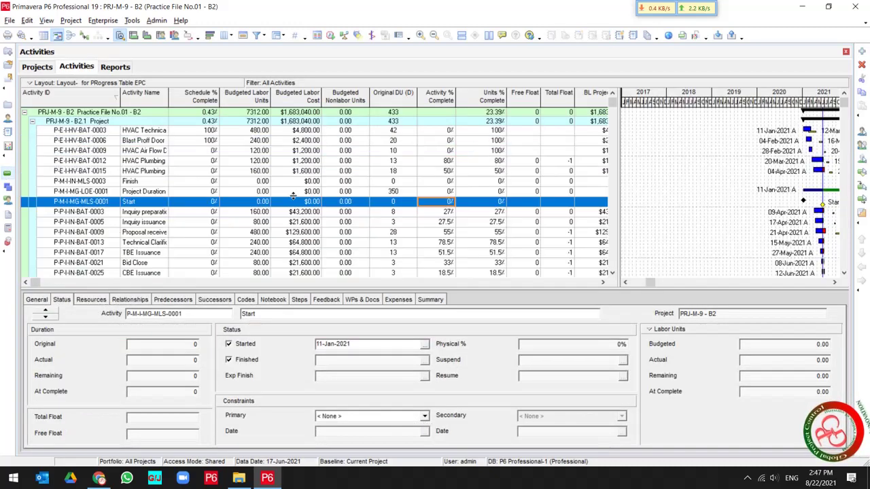
left_click(293, 194)
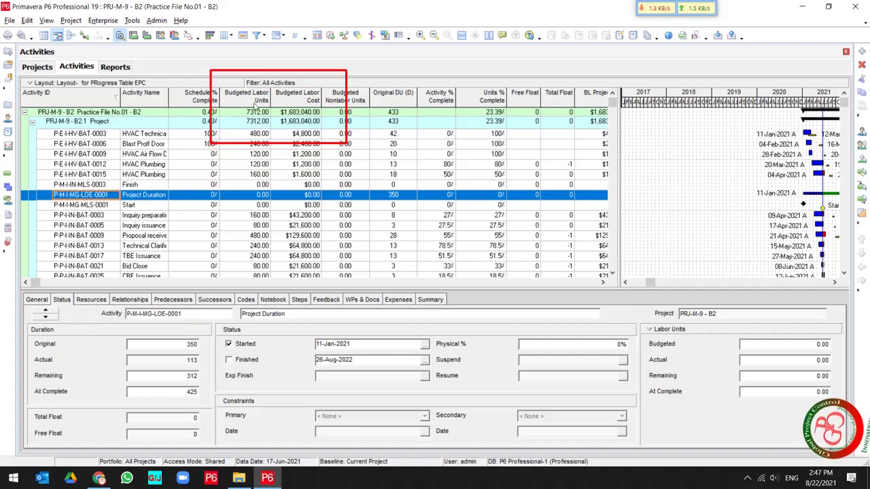
left_click(251, 113)
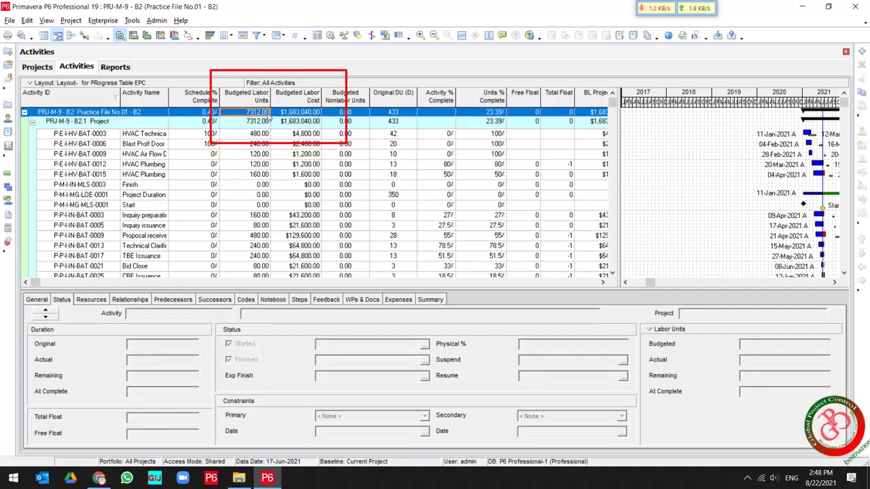
left_click(302, 117)
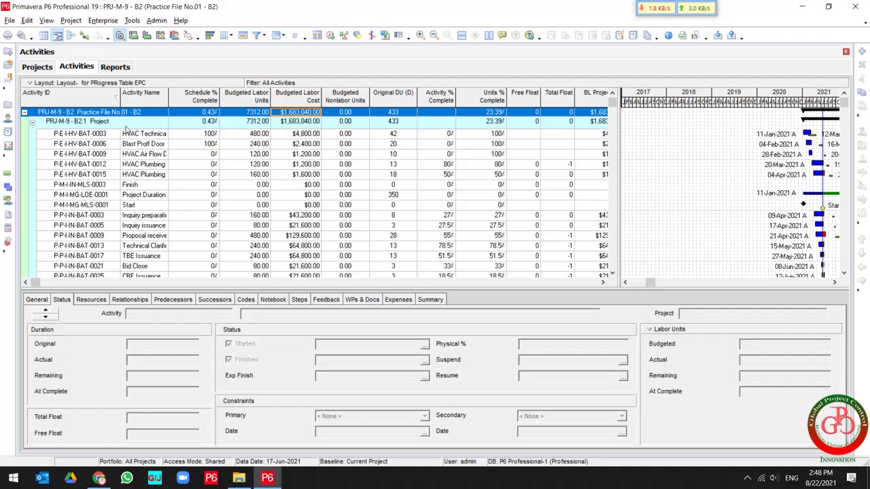
left_click(8, 134)
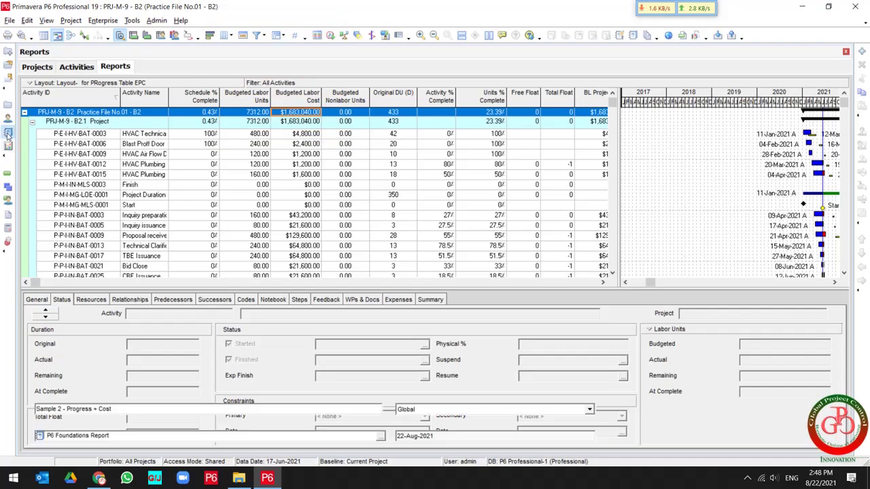
Open Sample 1 - Progress in the Report Wizard and review its columns and grouping unchanged
left_click(96, 172)
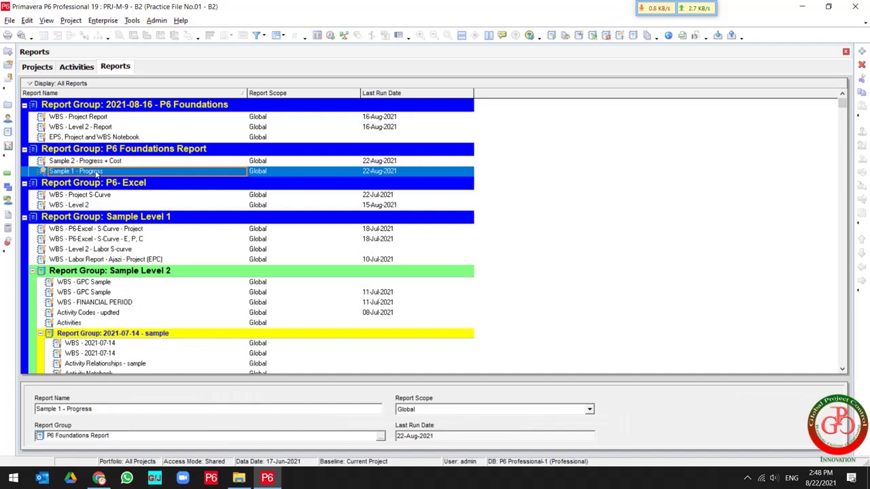
left_click(620, 36)
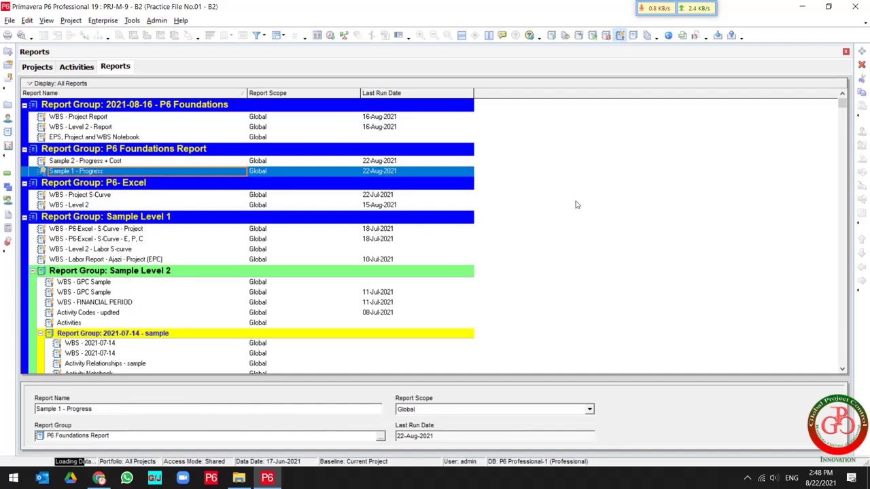
left_click(536, 374)
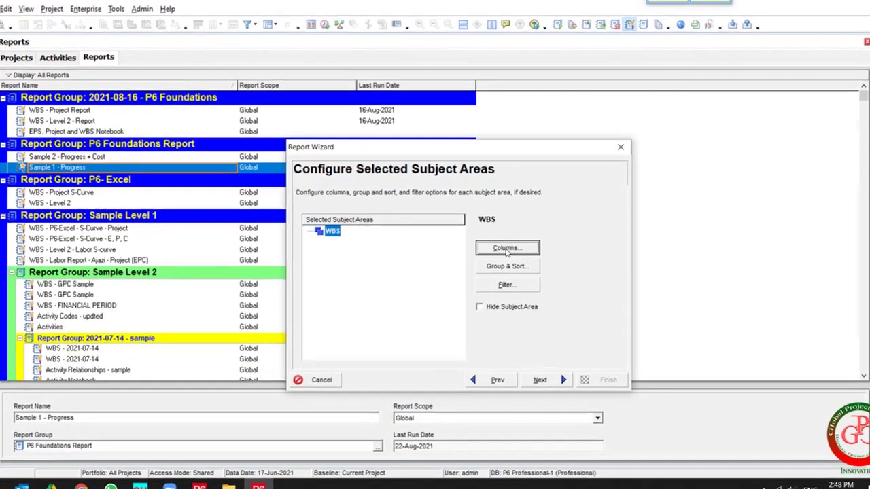
left_click(503, 247)
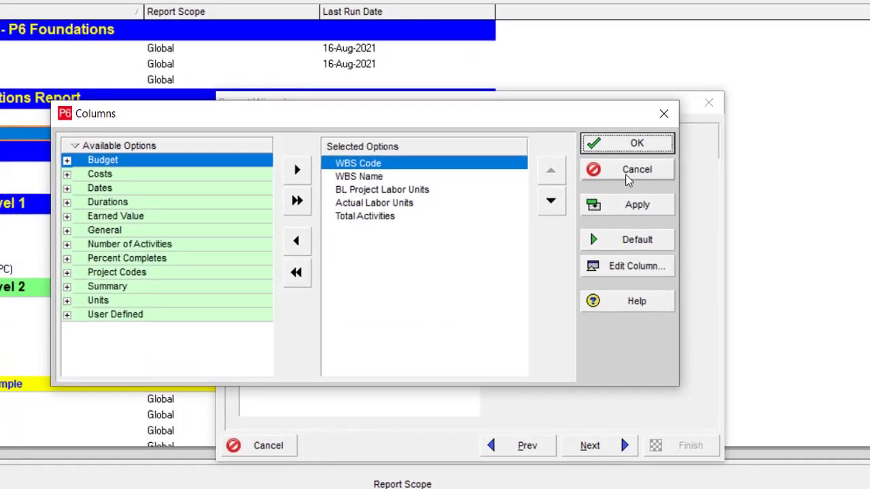
left_click(626, 175)
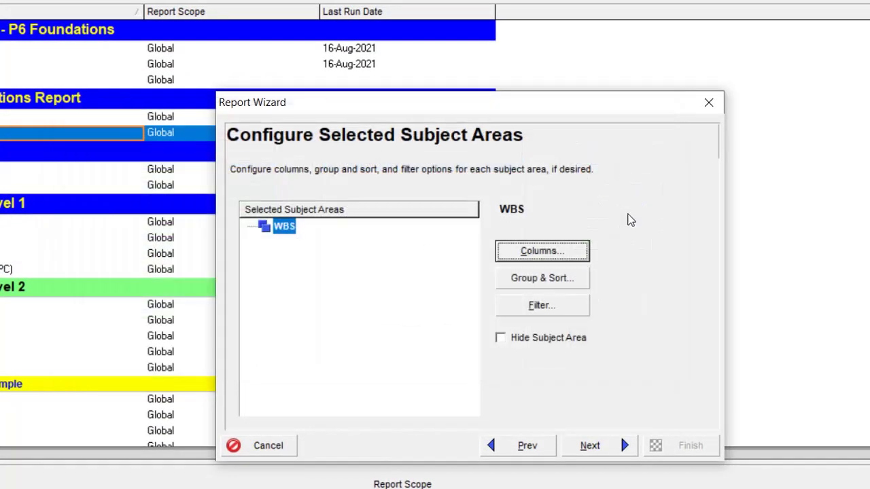
left_click(571, 281)
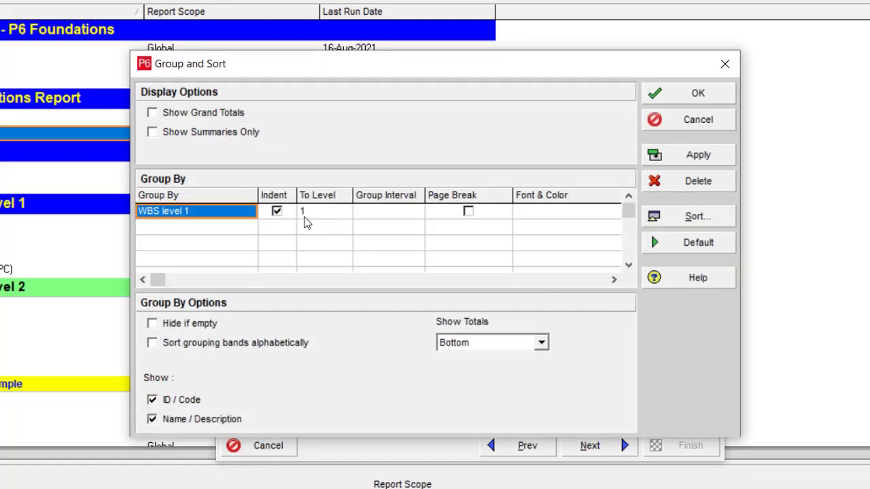
left_click(690, 97)
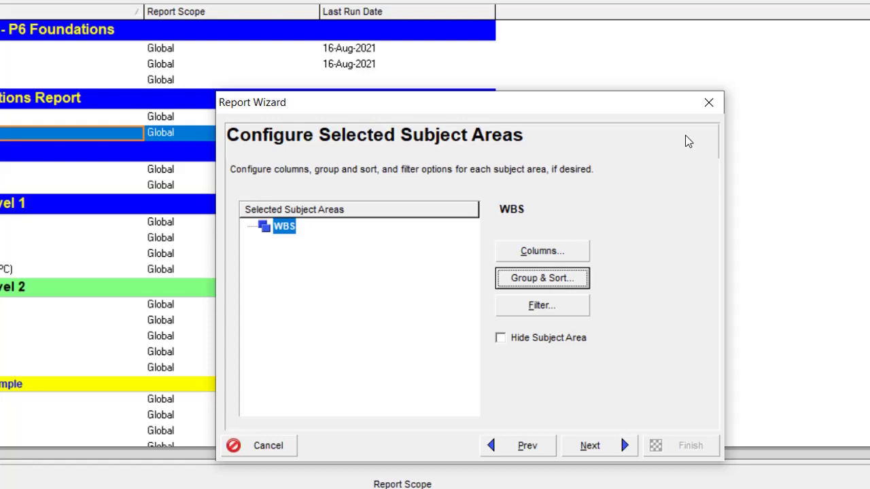
Review the report's filter and timescale settings, leaving both unchanged
left_click(571, 300)
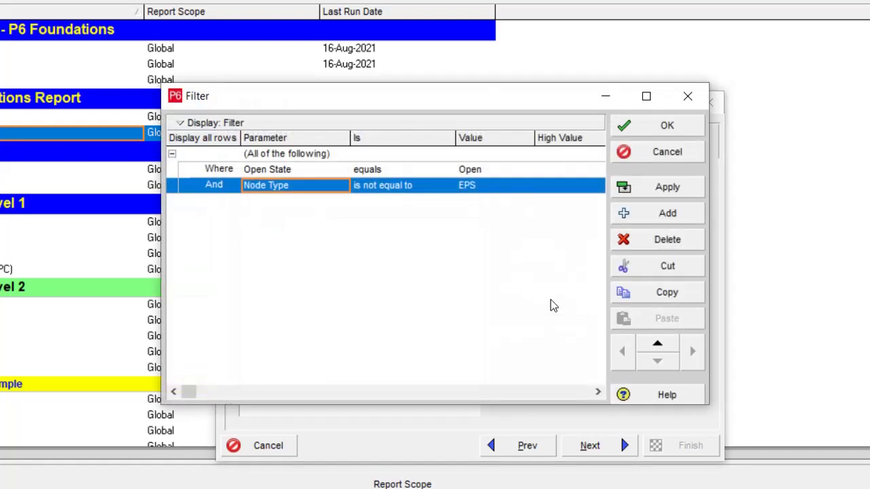
left_click(668, 154)
left_click(613, 443)
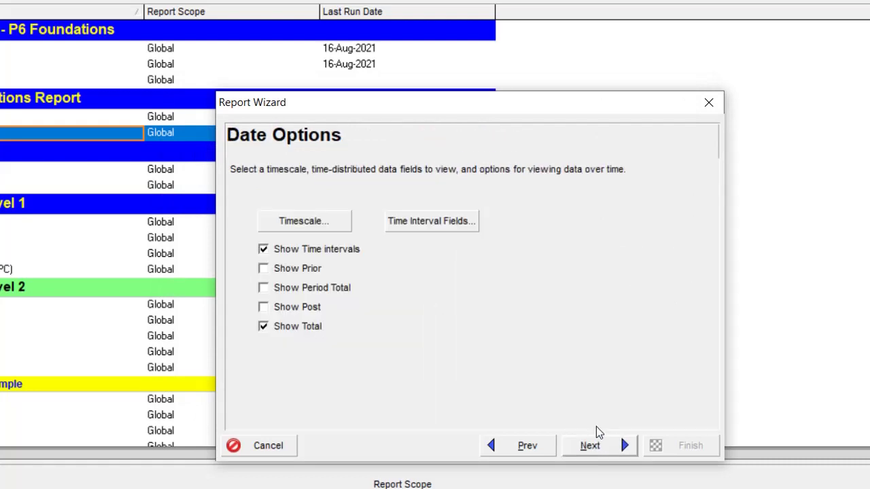
left_click(327, 229)
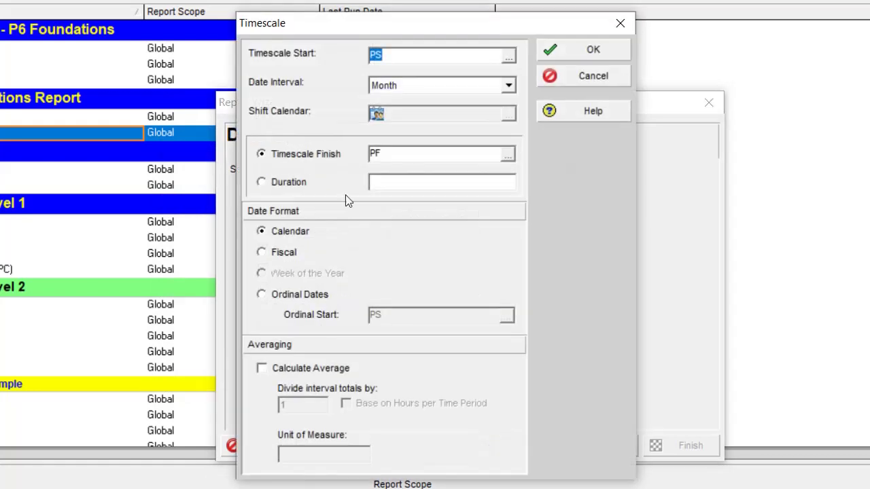
left_click(570, 78)
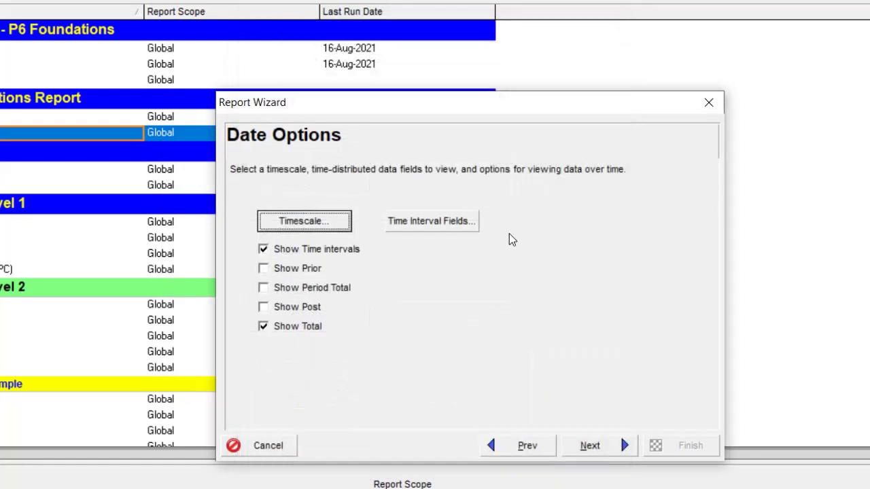
Accept the four time-distributed labor unit fields and advance to the Report Title step
left_click(446, 225)
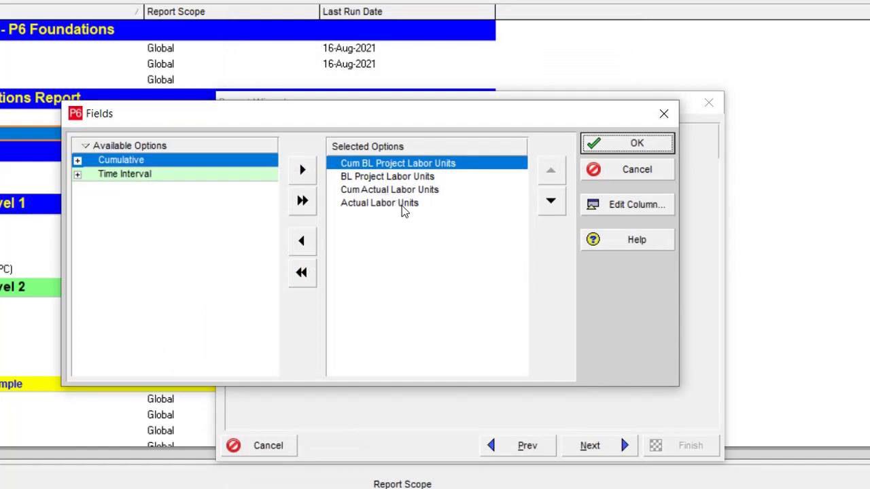
left_click(402, 205, "shift")
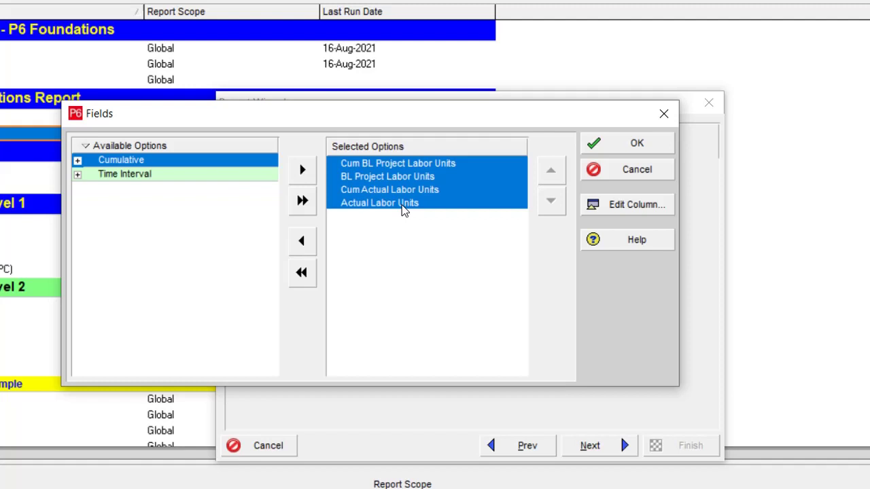
left_click(597, 145)
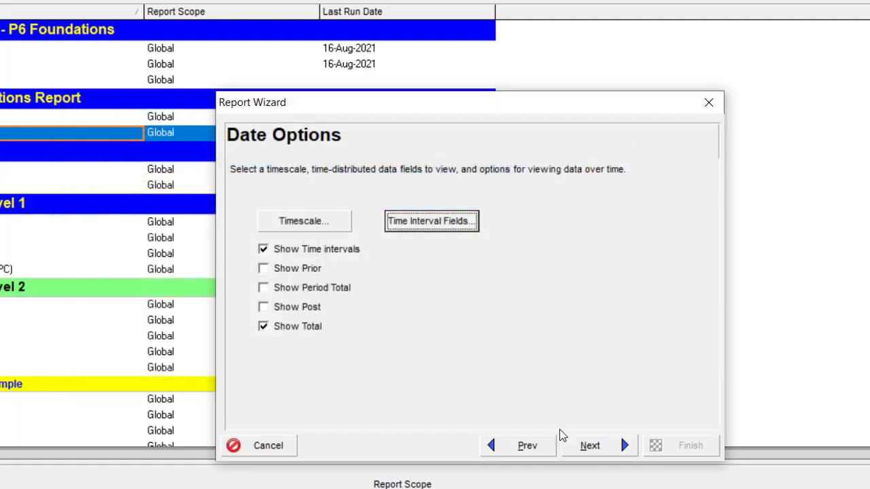
left_click(590, 447)
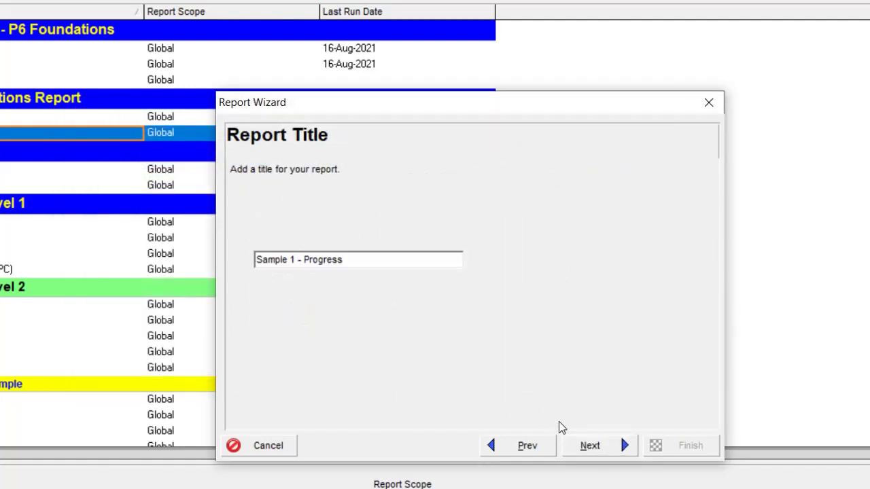
Direct the report output to a delimited text file Sample 1 - Progress.csv with comma delimiter
left_click(590, 447)
left_click(384, 254)
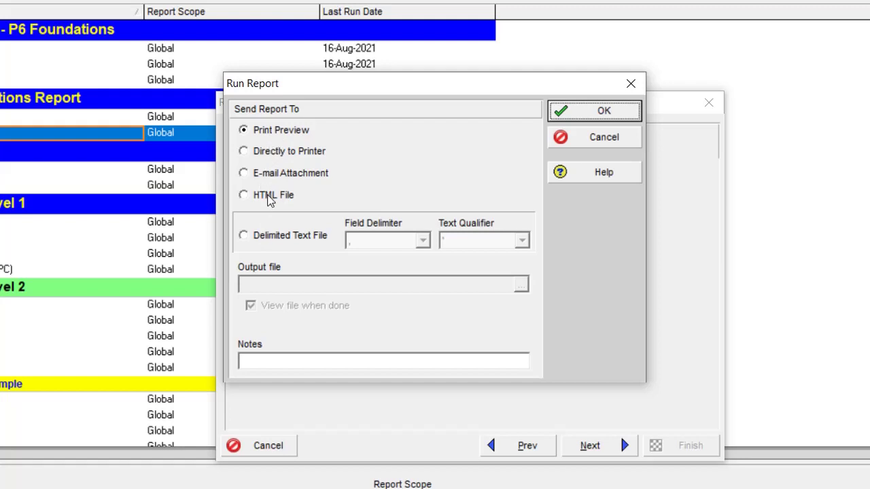
left_click(282, 235)
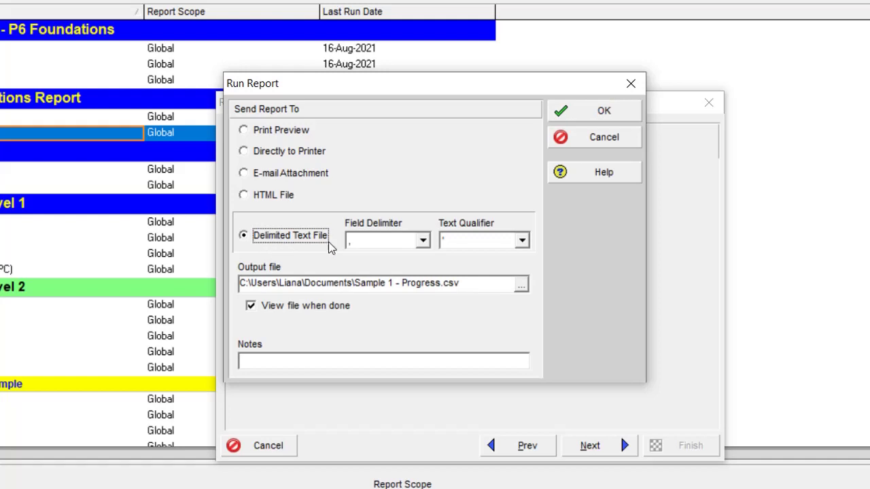
left_click(386, 242)
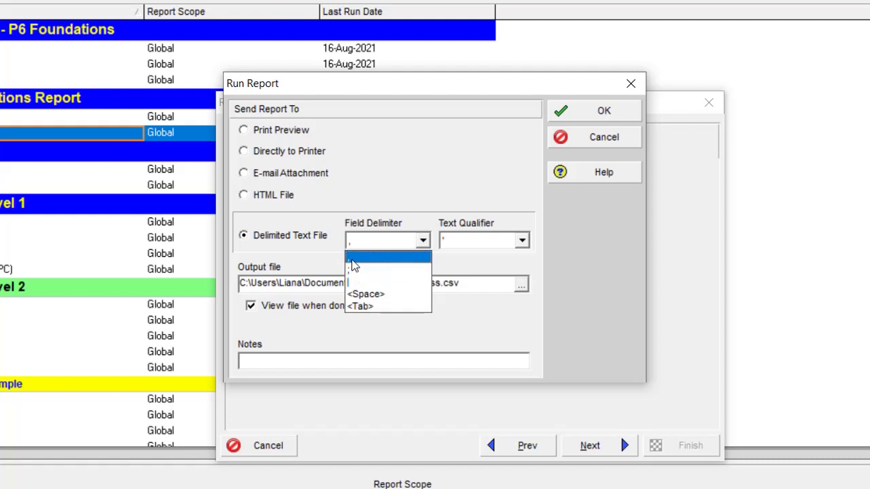
left_click(363, 262)
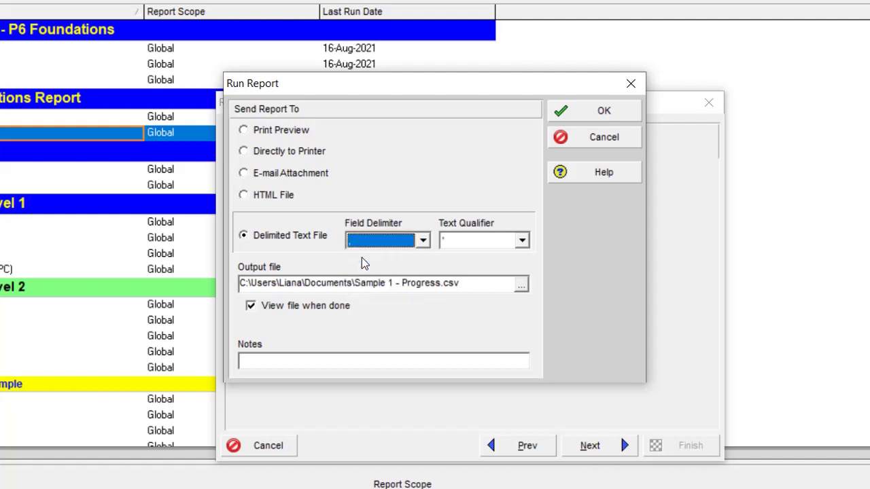
Launch a blank Excel workbook and enter 1, 2 and 3 in cells B2 to B4
key("super")
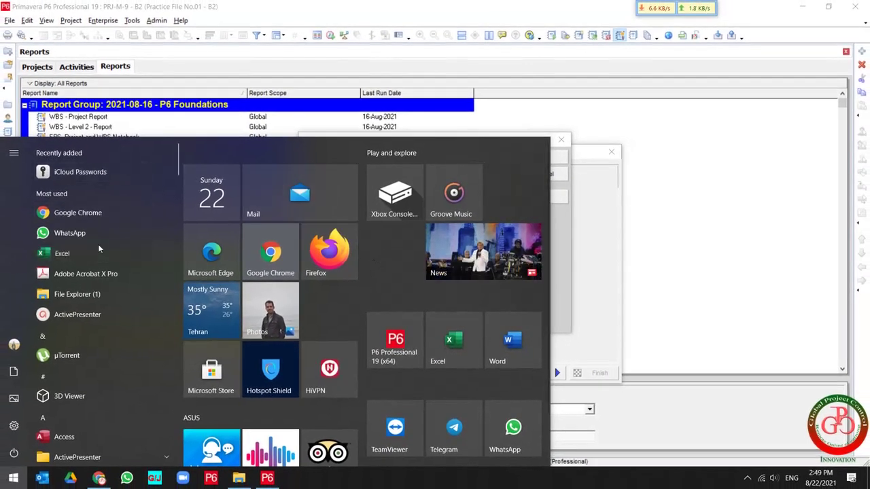
key("super")
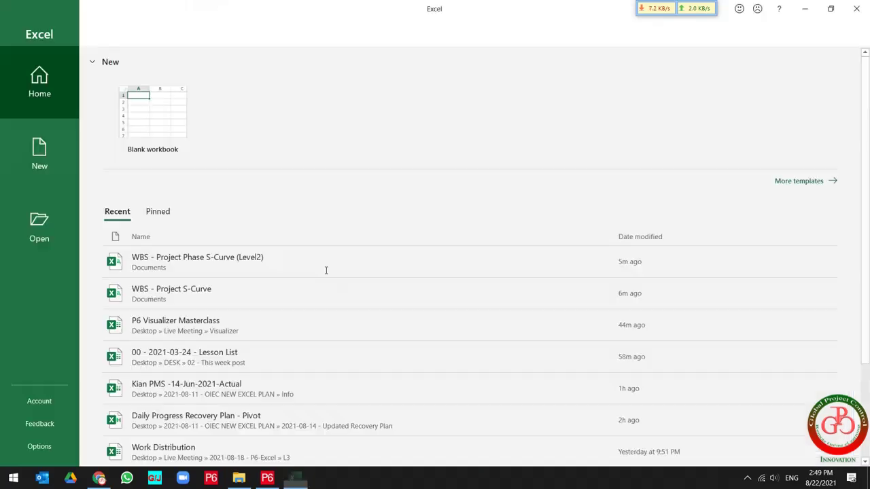
left_click(140, 110)
left_click(71, 146)
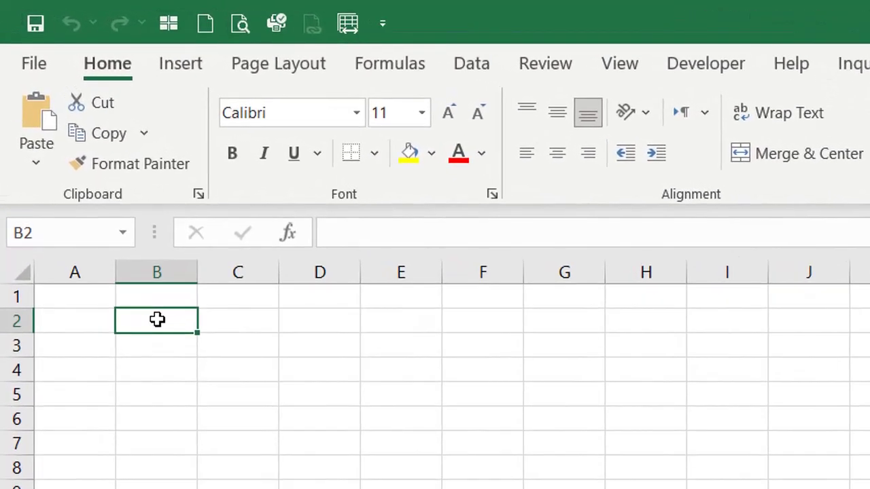
type("1")
key("Return")
type("2")
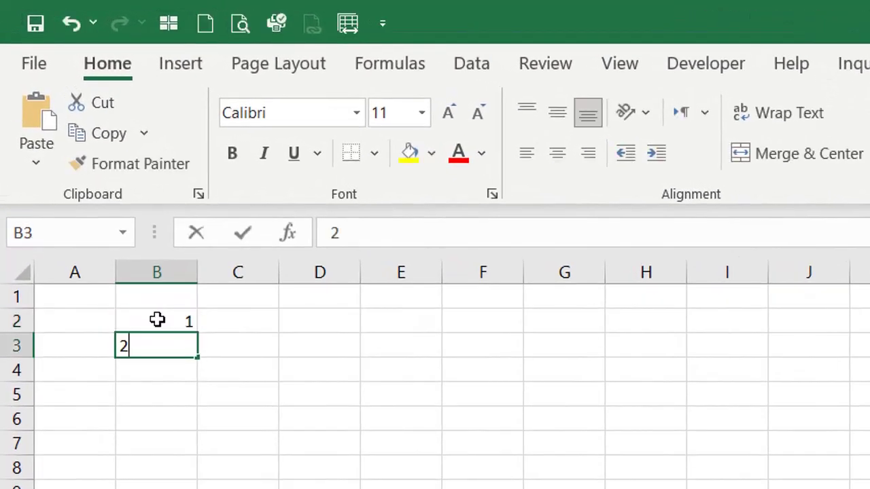
key("Return")
type("3")
key("Return")
key("Return")
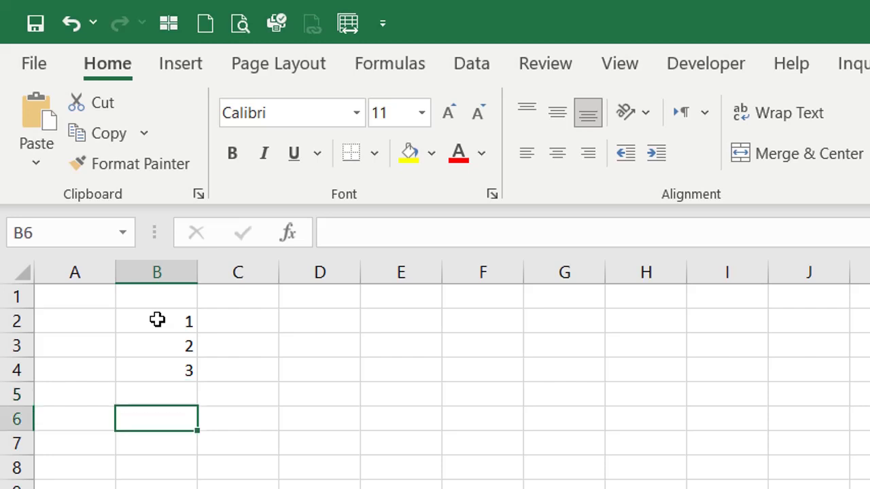
Enter =SUM(B2,B3,B4) in B6, confirm it shows 6, and switch back to P6
type("=s")
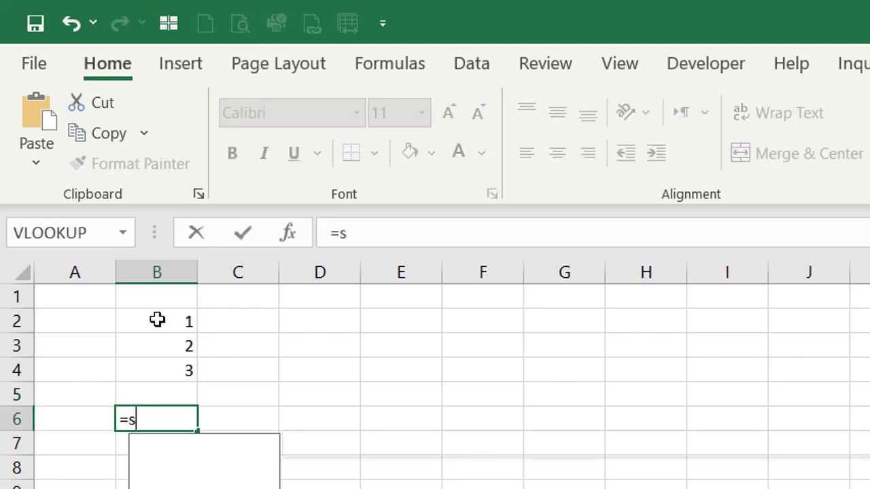
type("um(")
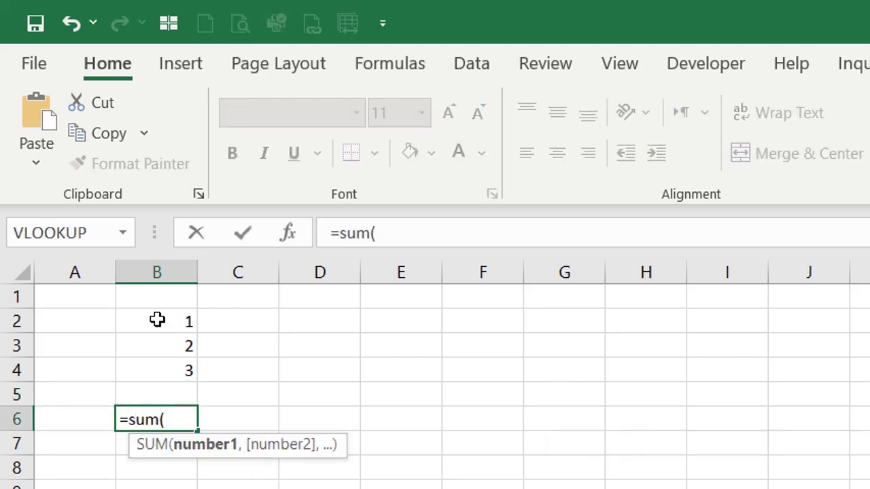
left_click(157, 317)
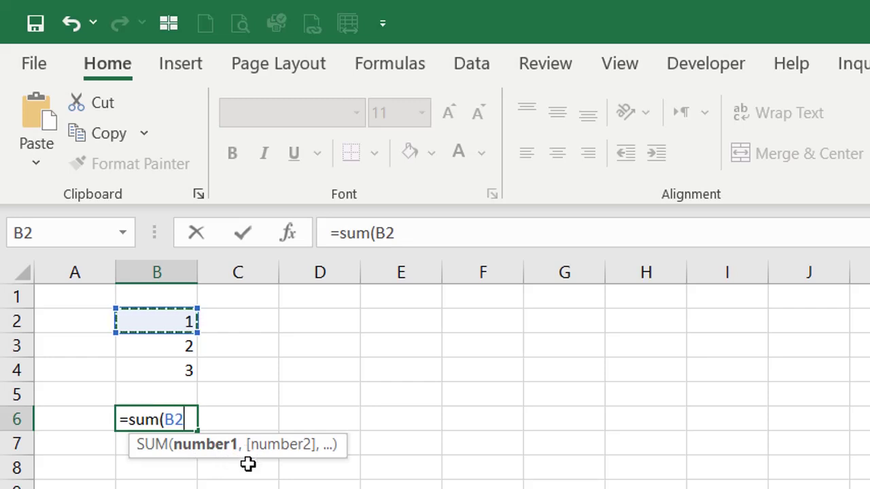
type(",B3")
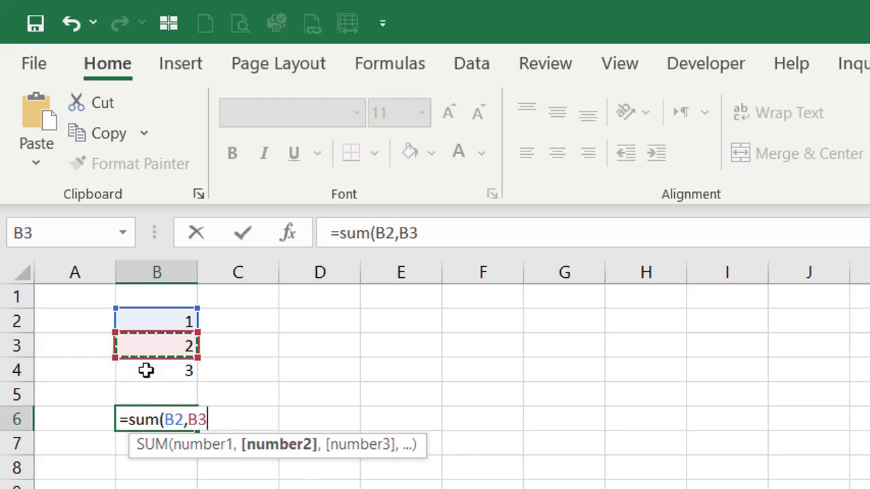
type(",")
left_click(145, 371)
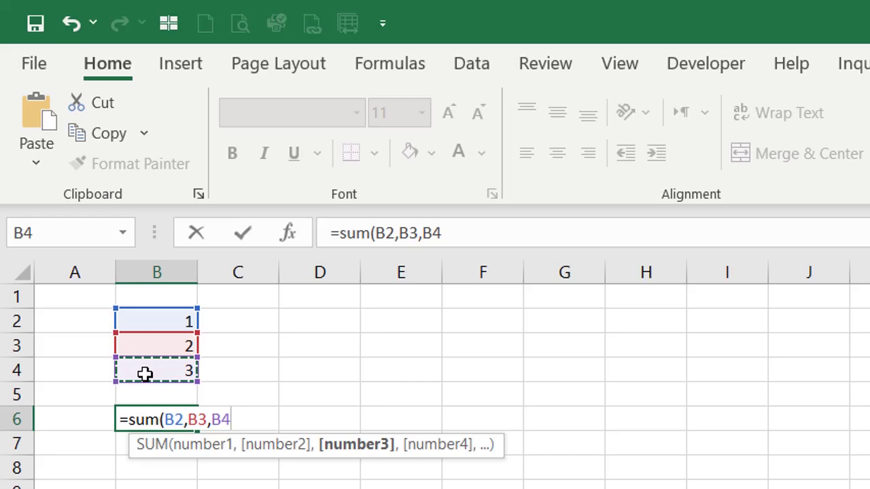
key("Return")
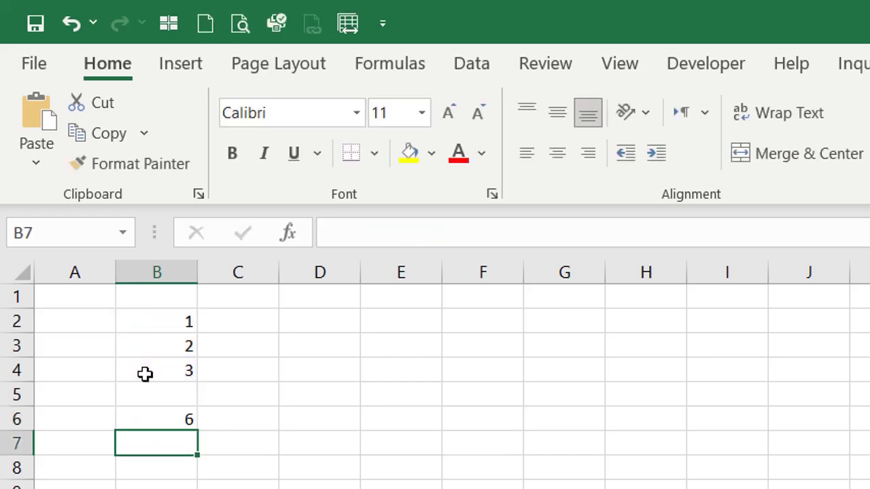
left_click(151, 416)
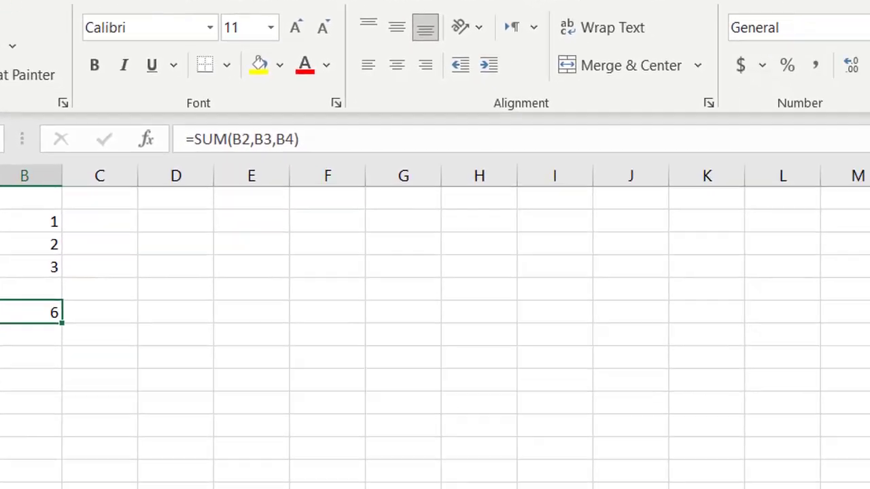
key("alt+Tab")
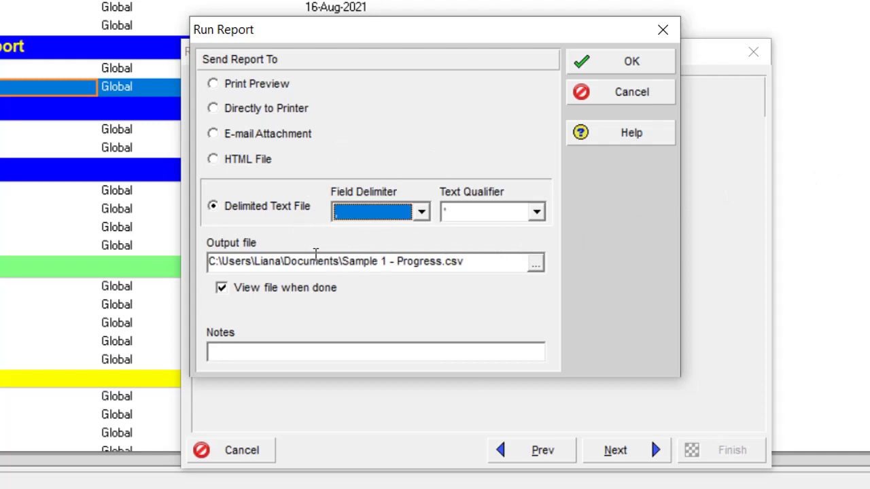
Set the text qualifier to <None> and run the CSV export
left_click(503, 219)
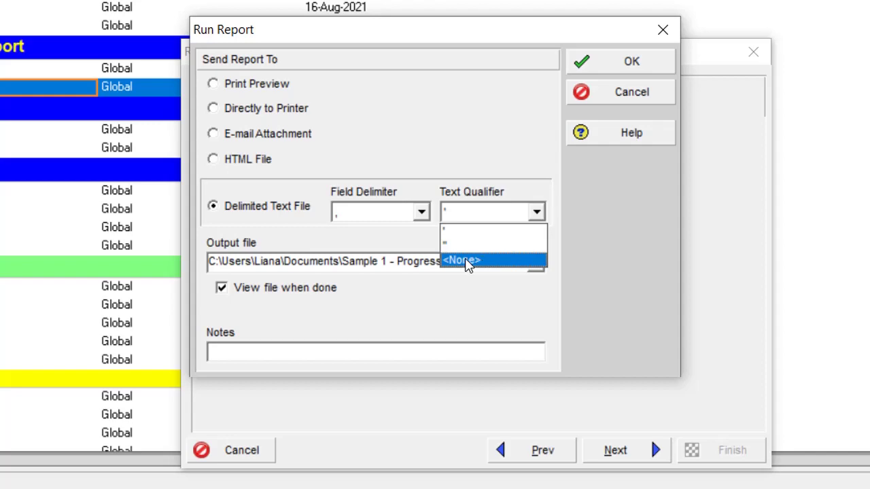
left_click(468, 263)
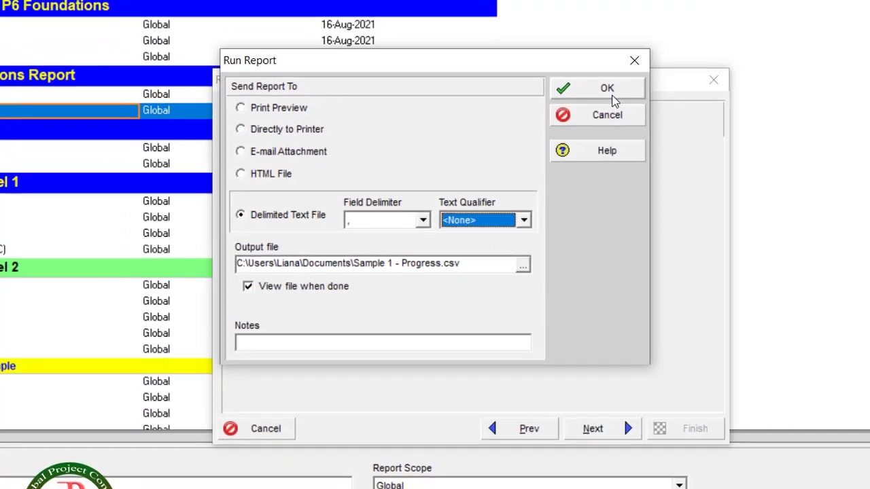
left_click(615, 74)
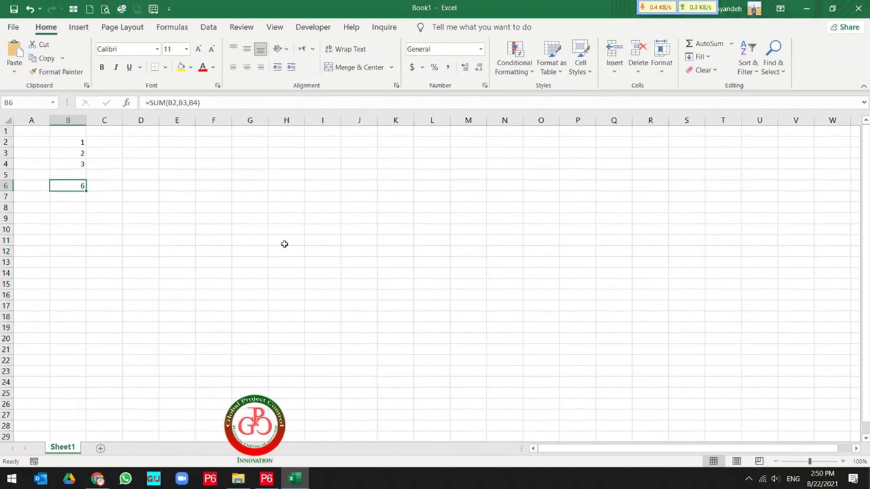
In the Sample 1 - Progress export, move along the header row from Feb-21 to Total in Z2
left_click(257, 240)
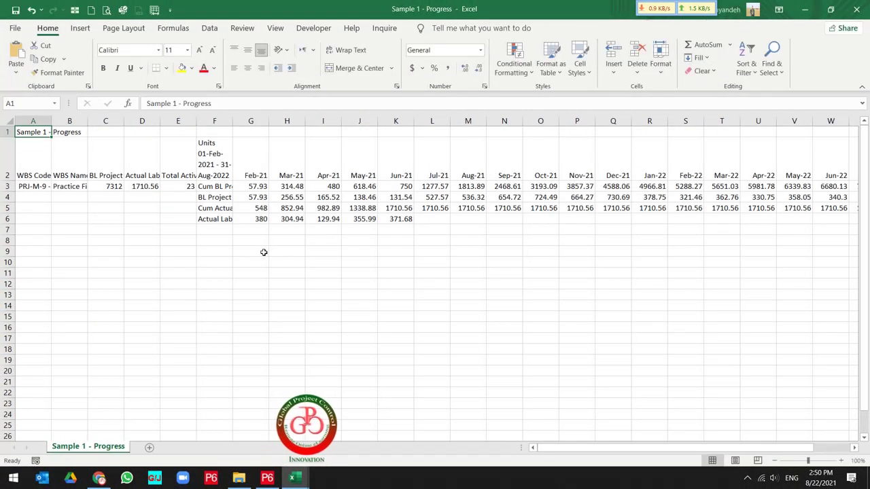
left_click(252, 169)
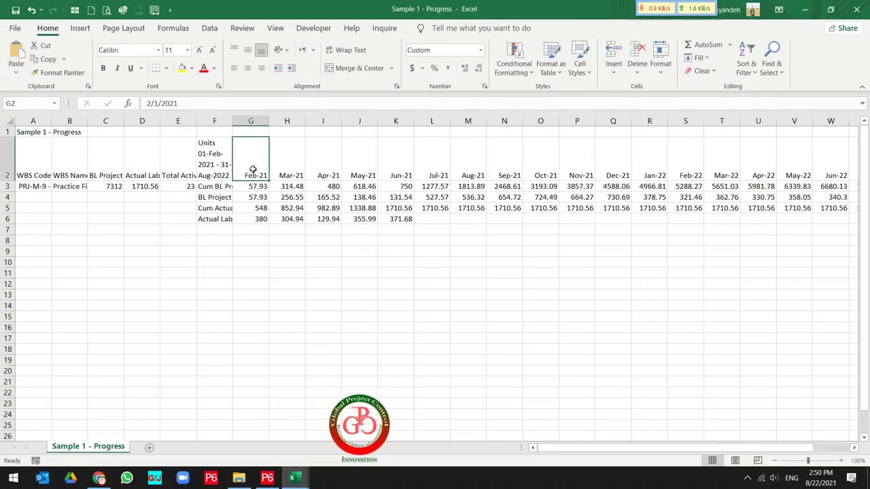
key("ctrl+Right")
key("Right")
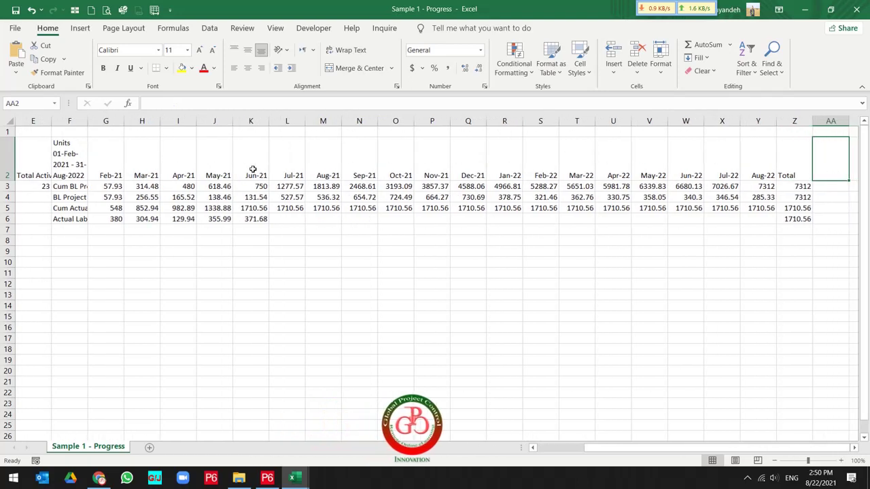
key("Left")
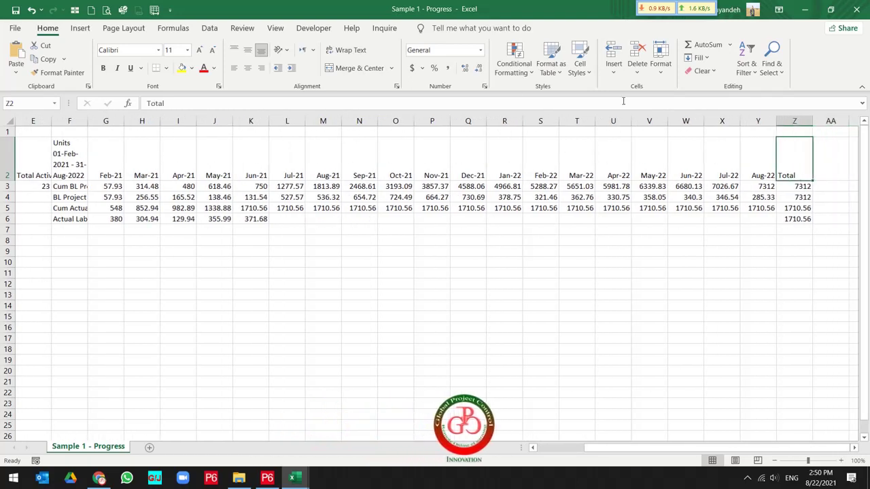
Autofit columns F through Z and select the data block F2:Z6
left_click_drag(794, 121, 59, 140)
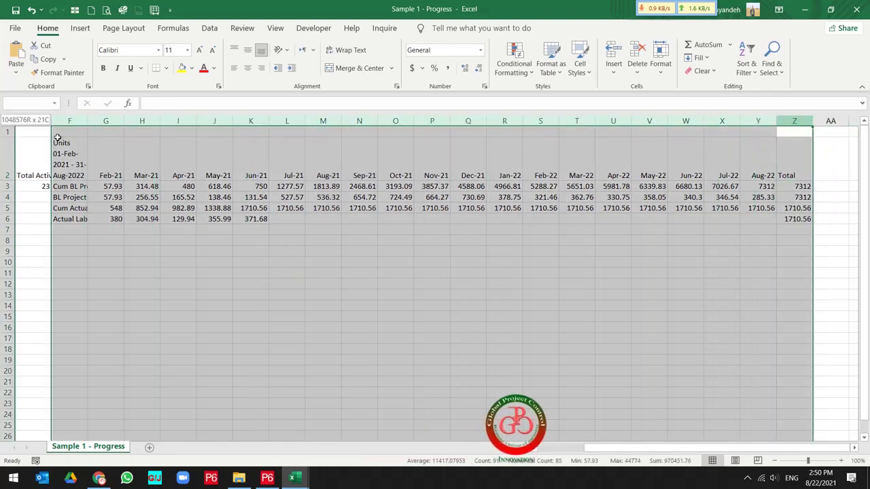
key("alt+h")
key("o")
key("i")
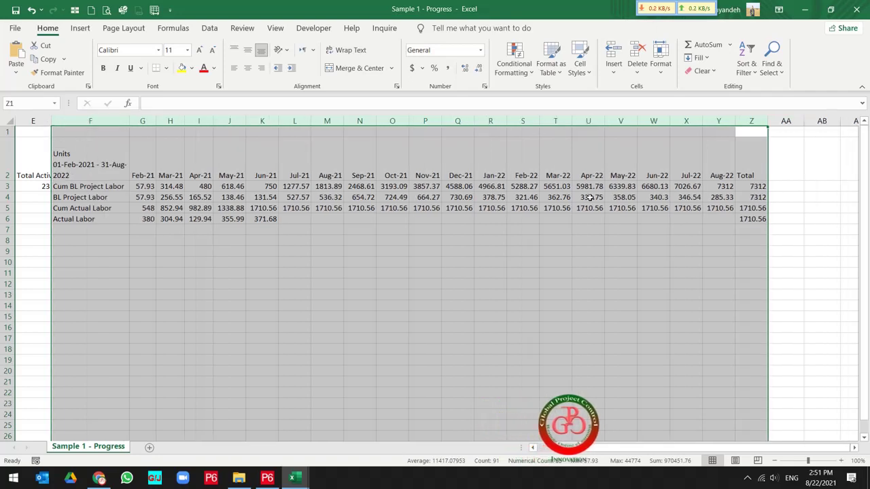
left_click(489, 195)
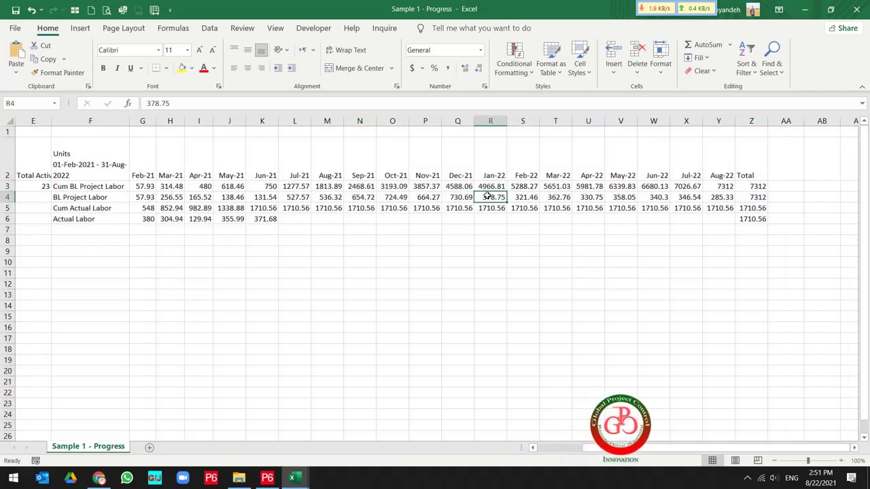
left_click_drag(745, 219, 90, 154)
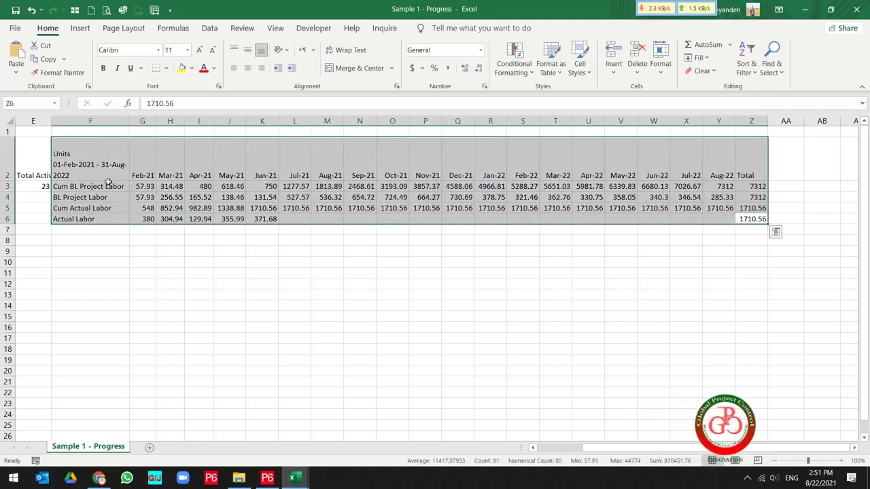
key("alt+Tab")
key("alt+Tab")
key("alt+Tab")
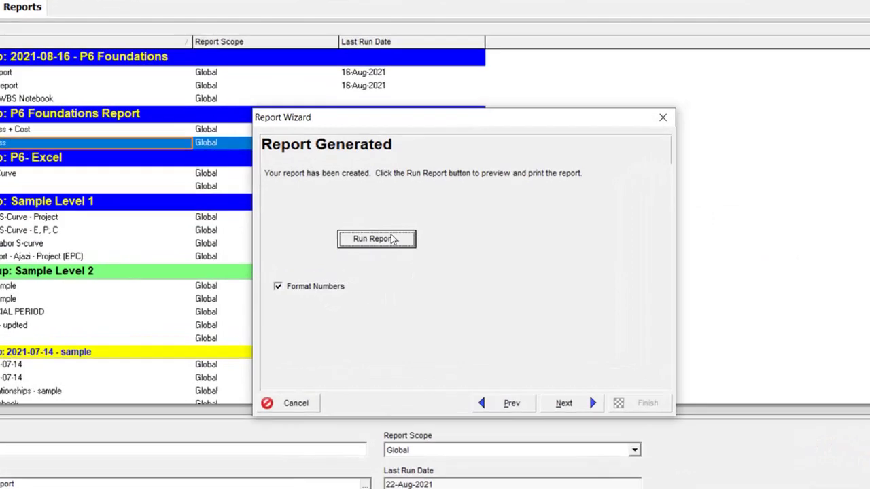
Confirm the Run Report text qualifier stays <None> and cancel without running
left_click(392, 238)
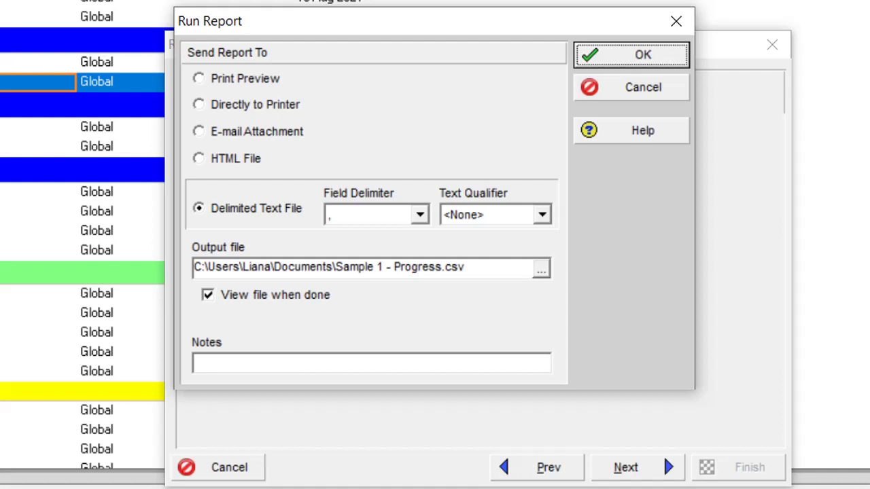
left_click(543, 215)
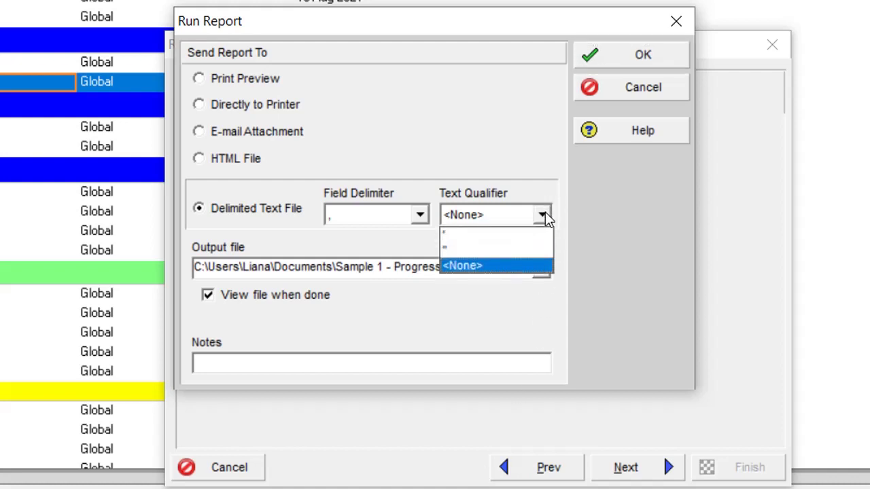
left_click(545, 213)
left_click(636, 96)
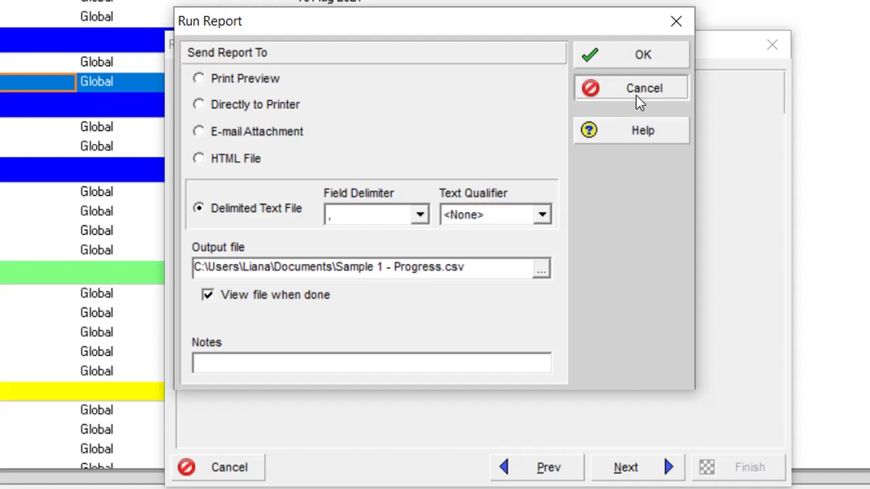
Save the Sample 1 - Progress report, finish the wizard, and select Sample 2 - Progress + Cost
left_click(626, 468)
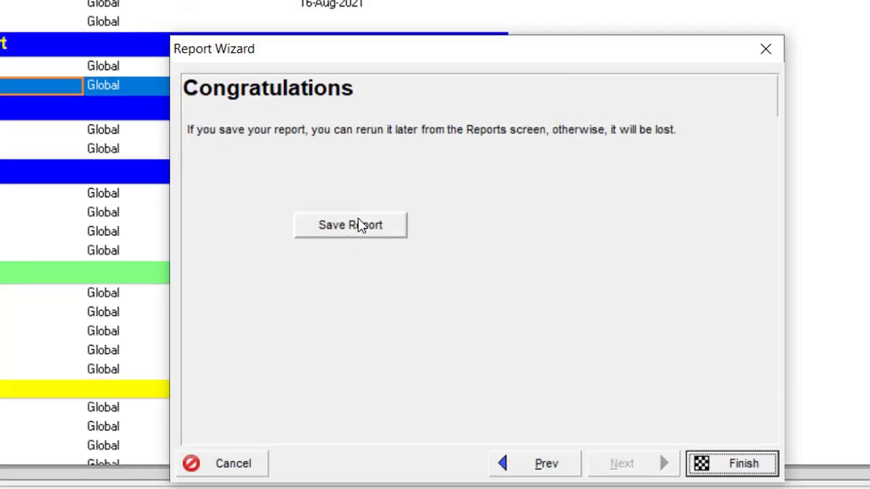
left_click(359, 225)
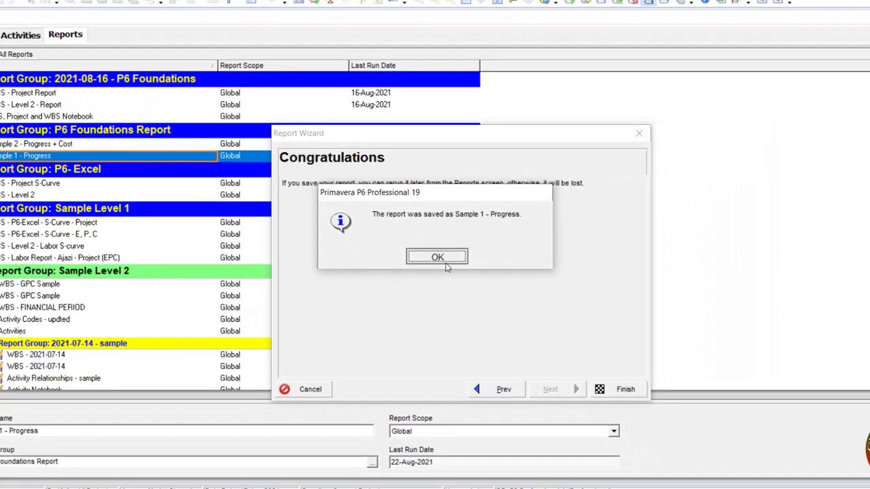
left_click(439, 257)
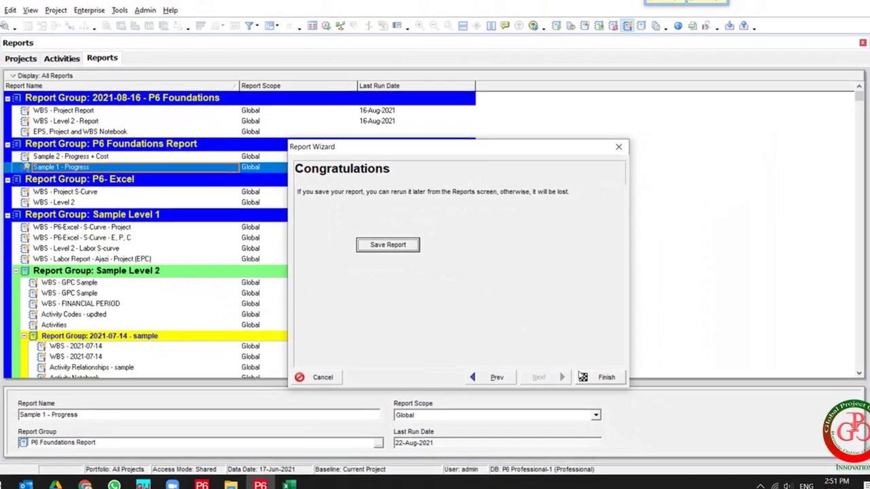
left_click(597, 377)
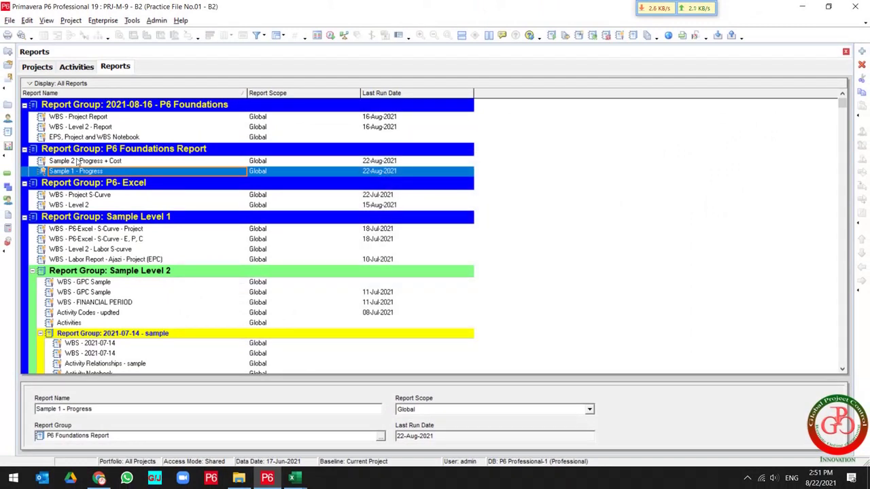
left_click(78, 161)
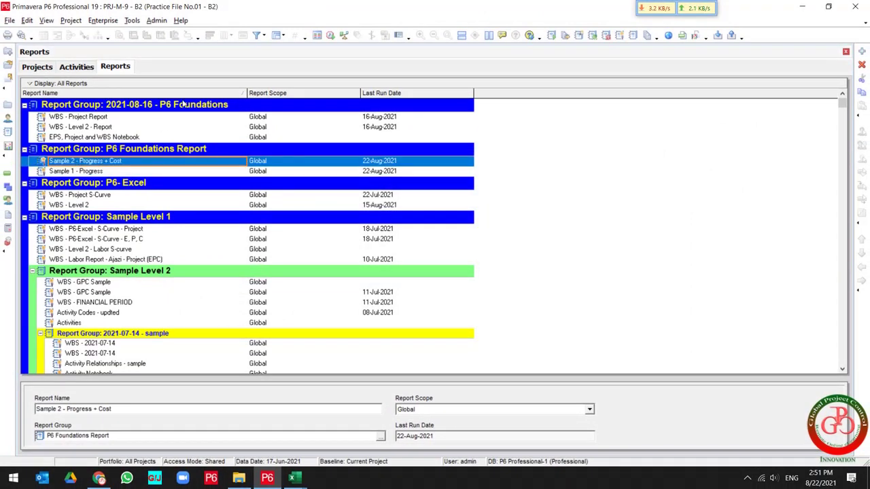
Open Sample 2 - Progress + Cost in the Report Wizard and review its columns and grouping unchanged
left_click(619, 36)
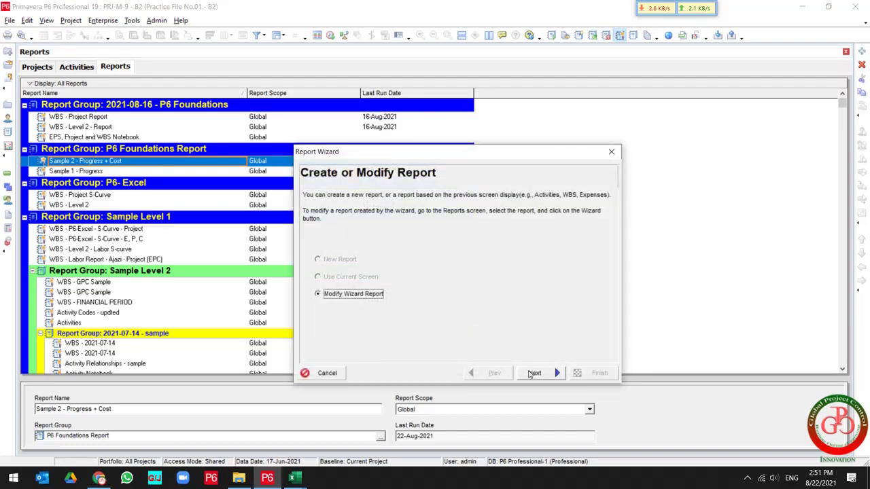
left_click(535, 373)
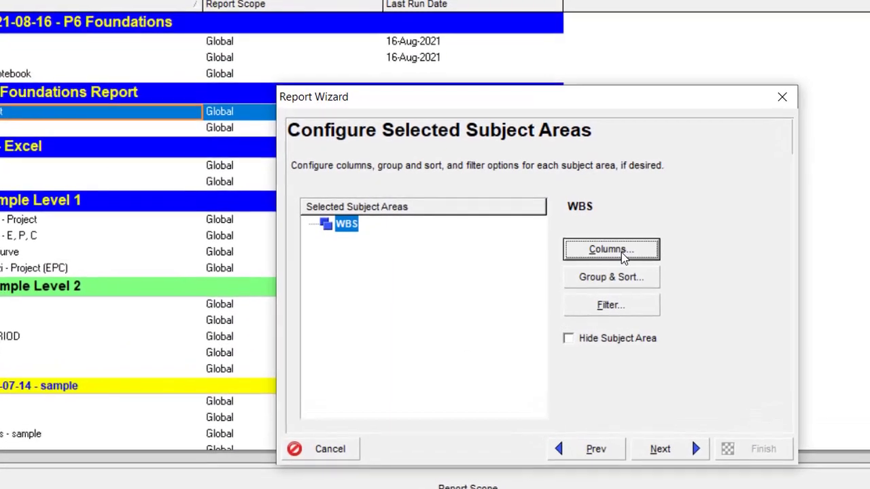
left_click(534, 247)
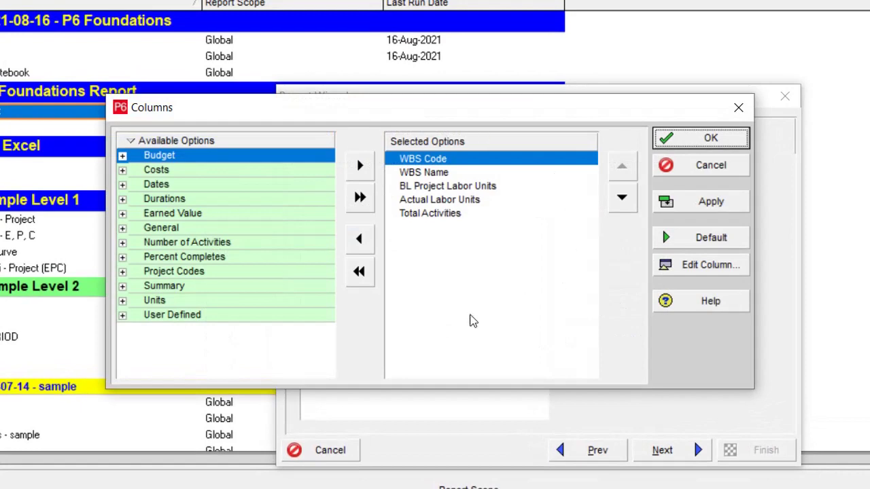
left_click(714, 170)
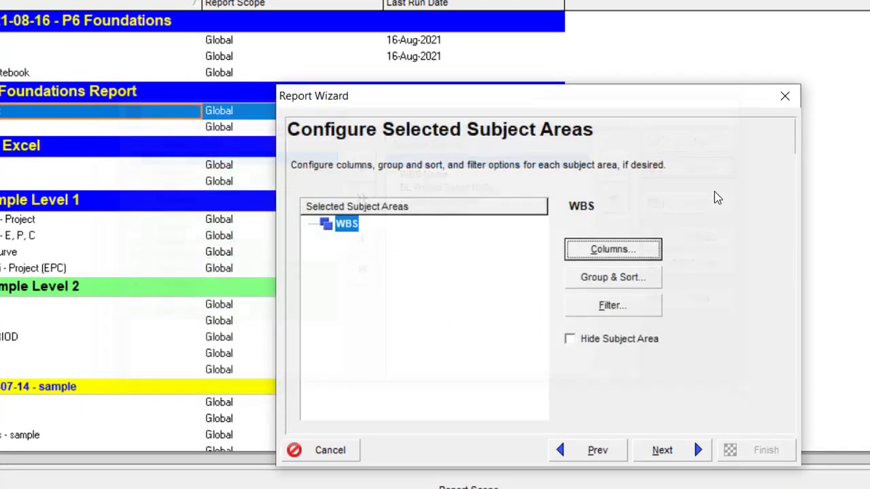
left_click(649, 278)
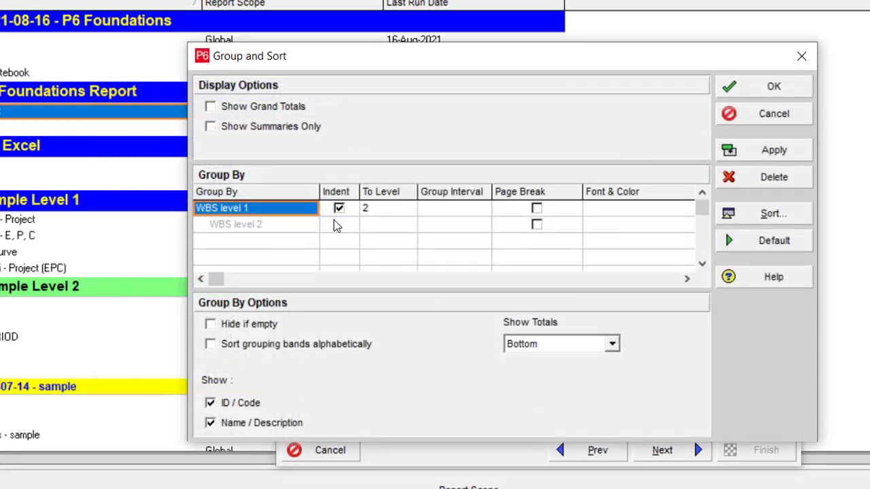
left_click(772, 97)
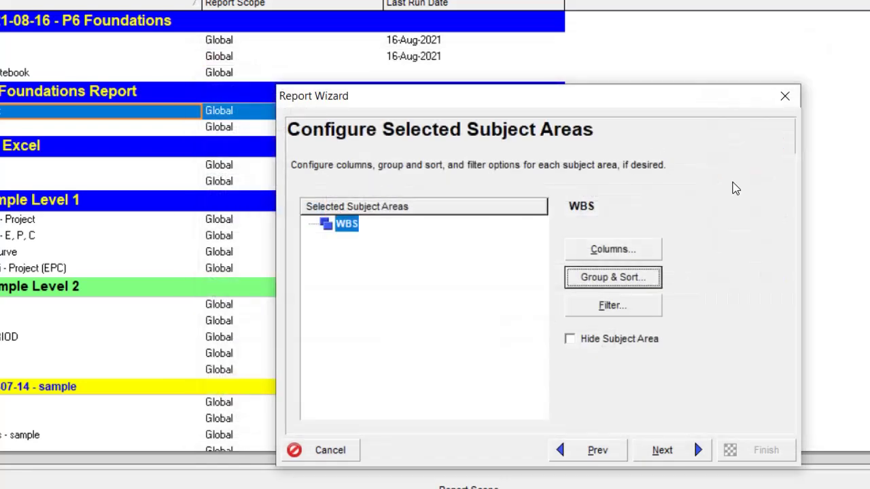
left_click(662, 449)
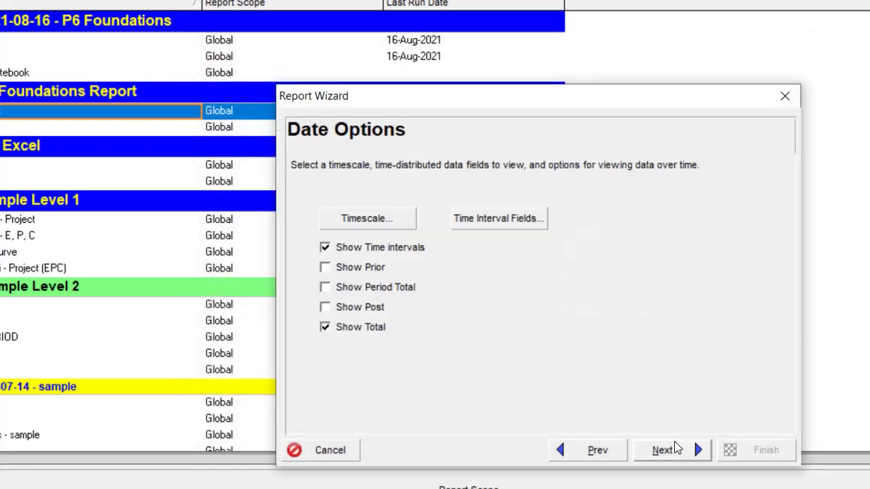
Keep the timescale and accept Cum BL Project Labor Cost and Cum Actual Labor Cost interval fields
left_click(376, 219)
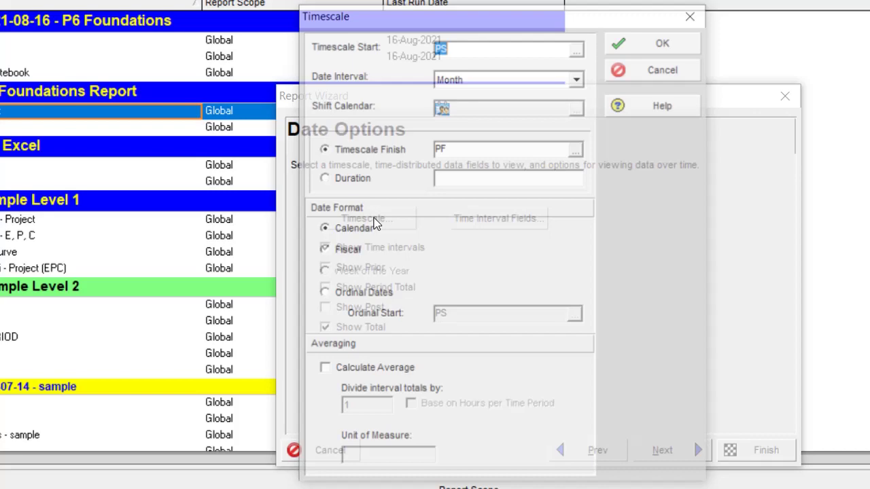
left_click(657, 71)
left_click(507, 228)
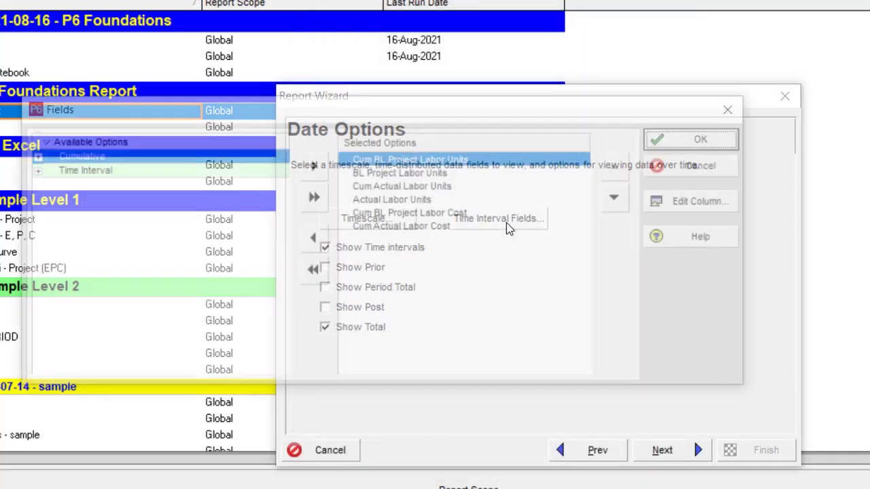
left_click(433, 213)
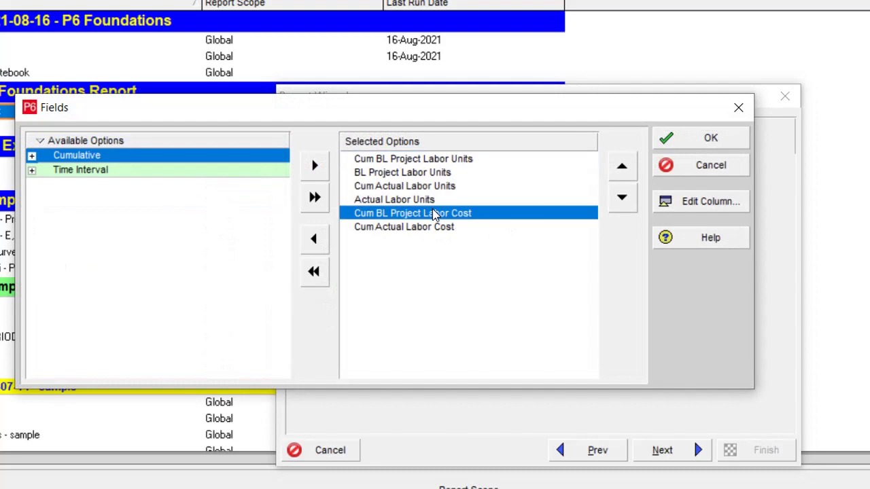
left_click(435, 228, "shift")
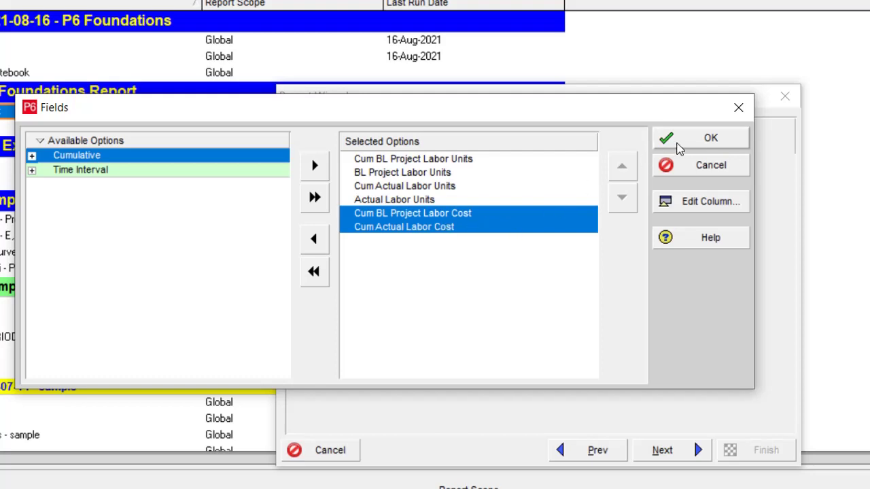
left_click(678, 144)
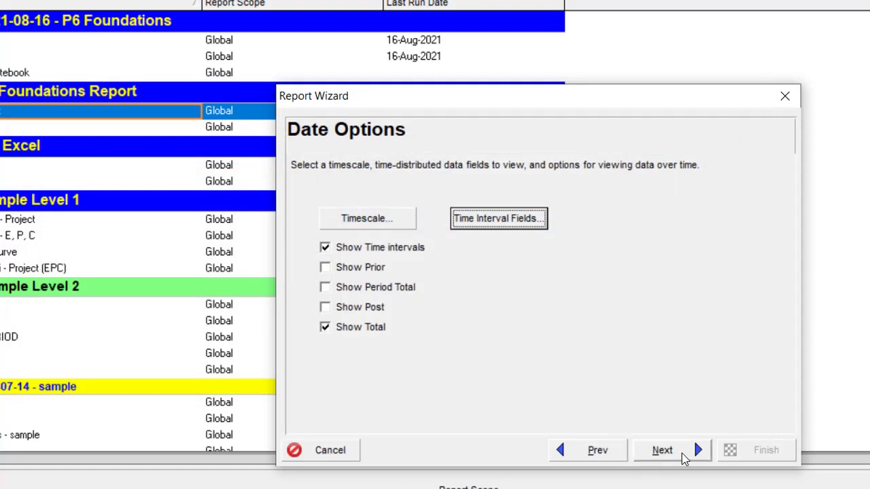
Export the report as comma-delimited WBS.csv with <None> text qualifier, overwriting the existing file
left_click(682, 453)
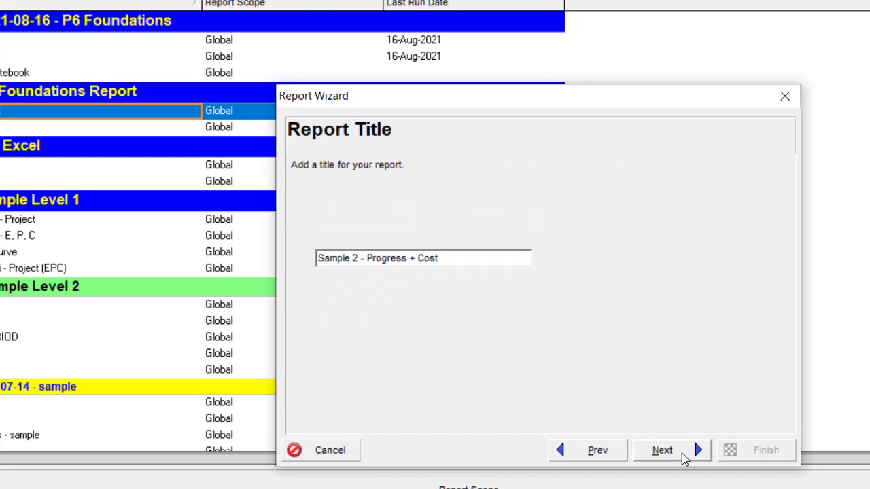
left_click(666, 458)
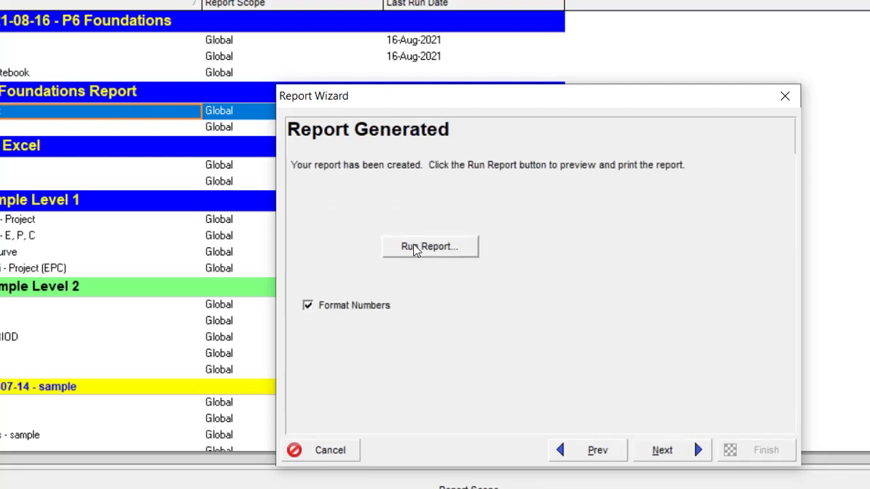
left_click(427, 253)
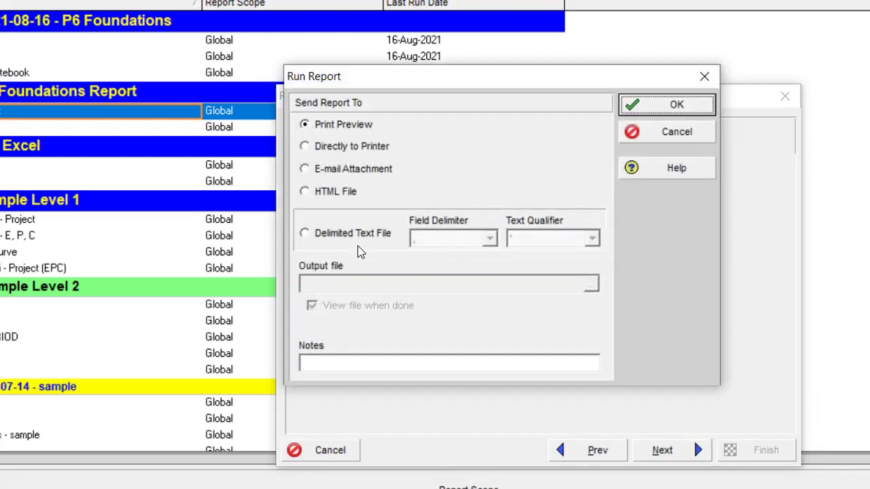
left_click(355, 233)
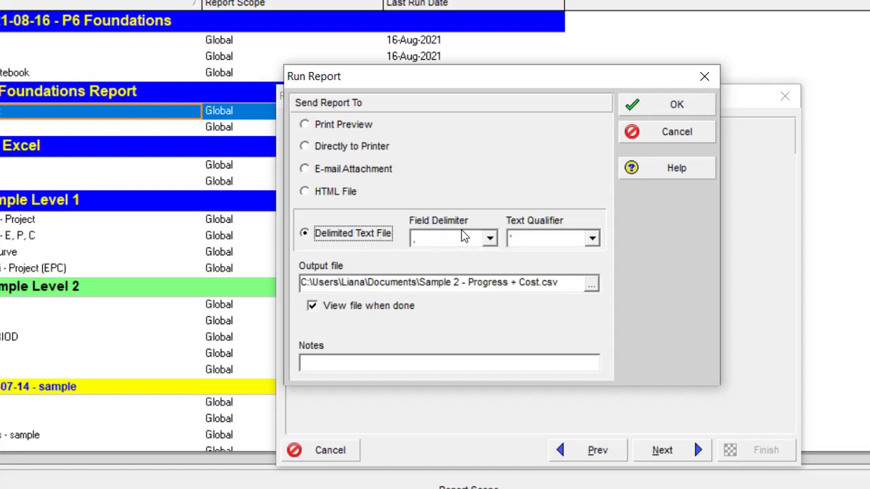
left_click(545, 245)
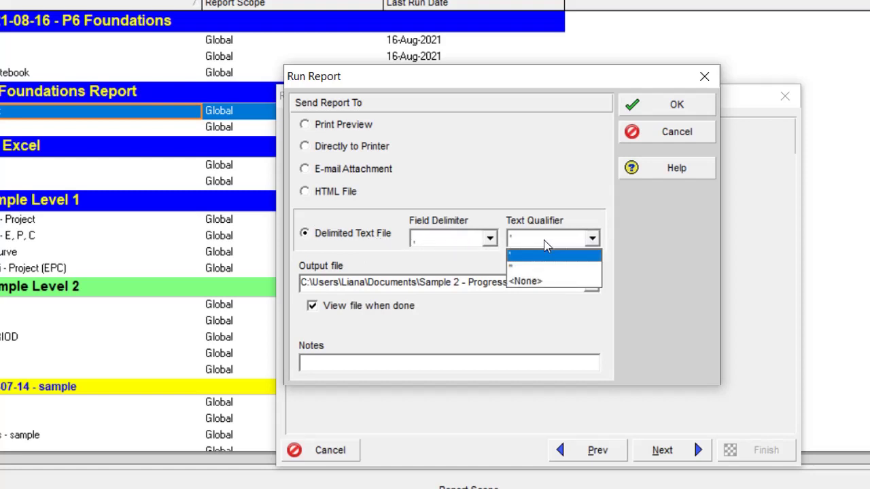
left_click(537, 283)
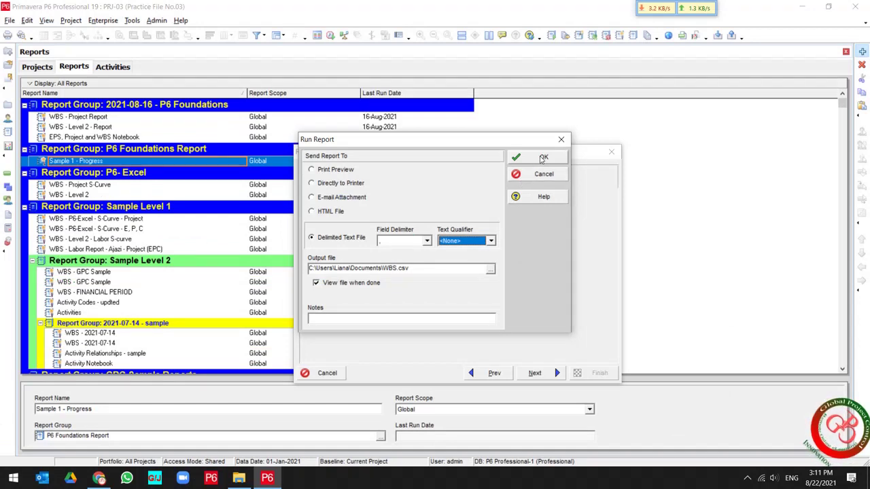
left_click(543, 158)
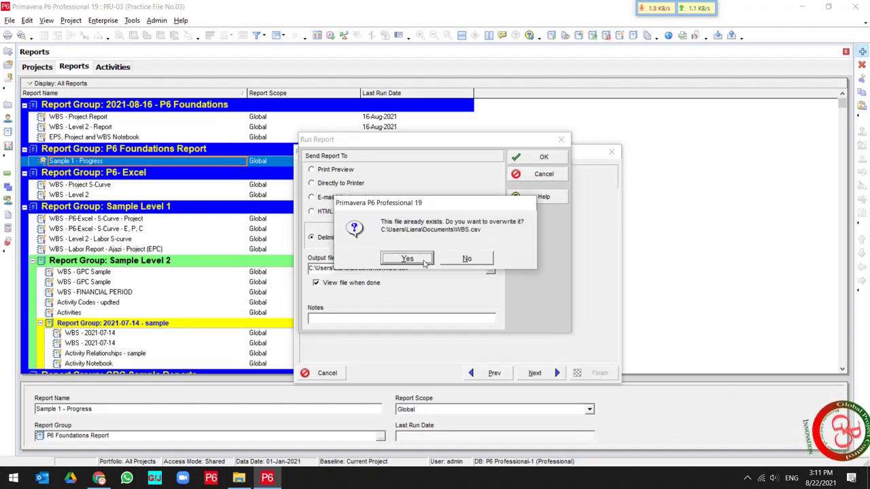
left_click(424, 262)
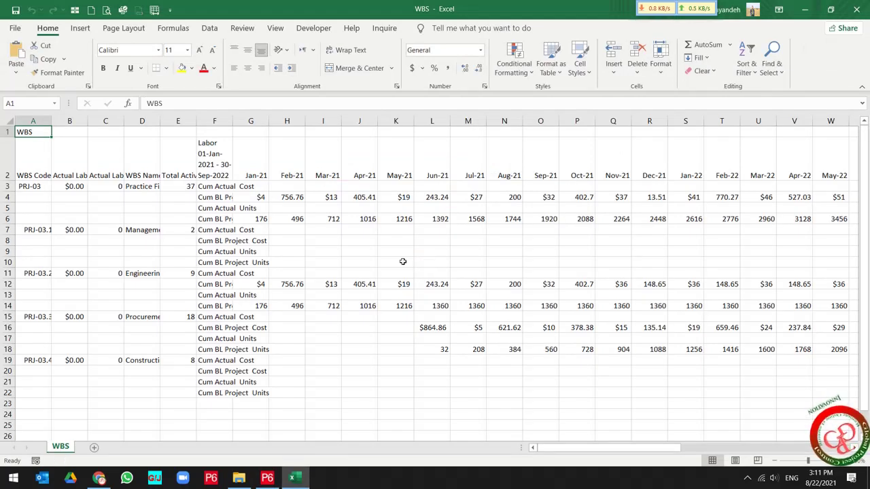
Autofit columns A to F of the WBS sheet and widen column G for the Labor label
left_click(166, 251)
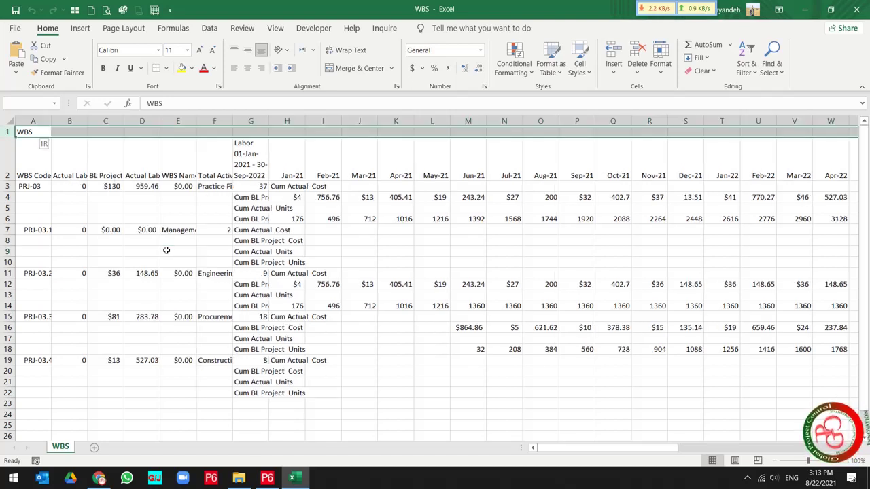
left_click(395, 259)
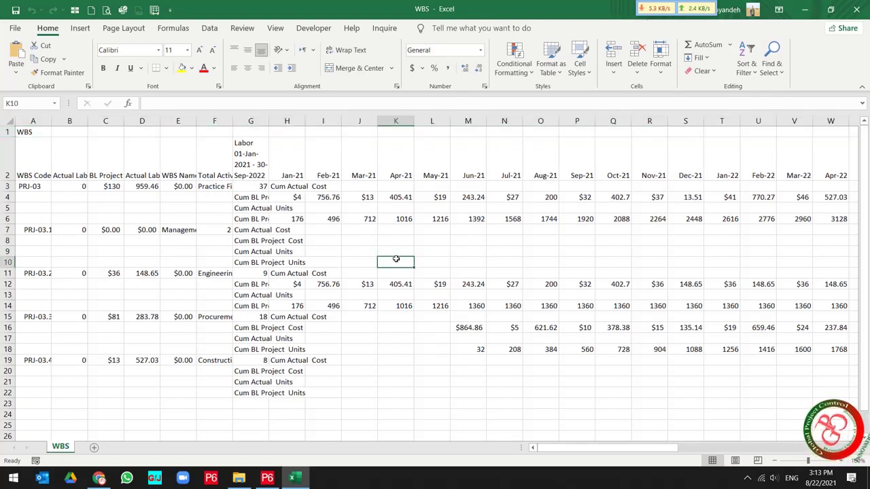
left_click(314, 249)
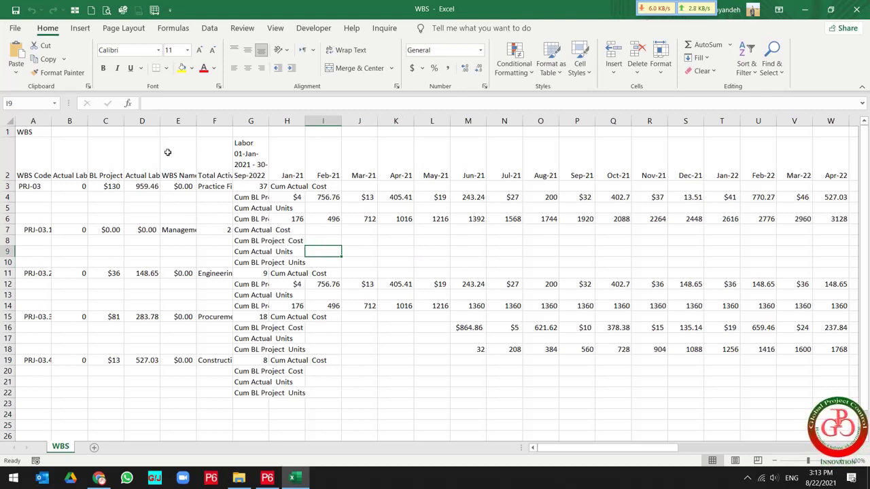
left_click_drag(27, 121, 227, 128)
double_click(232, 121)
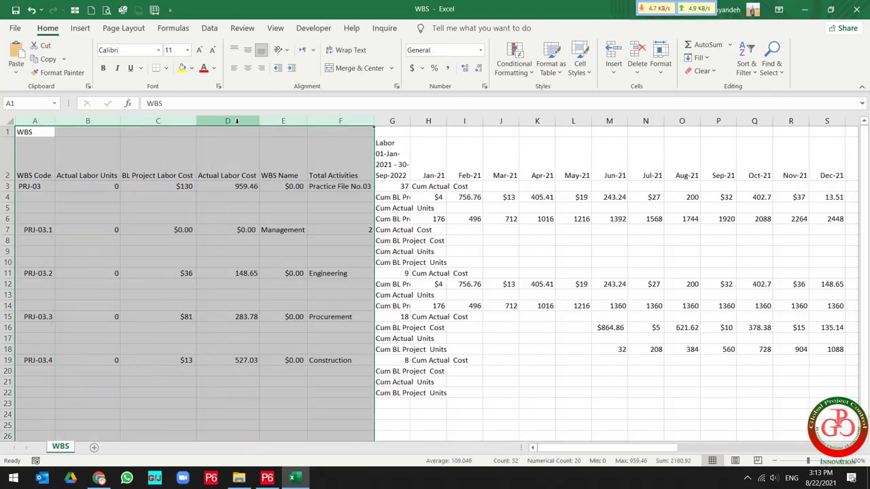
left_click(288, 201)
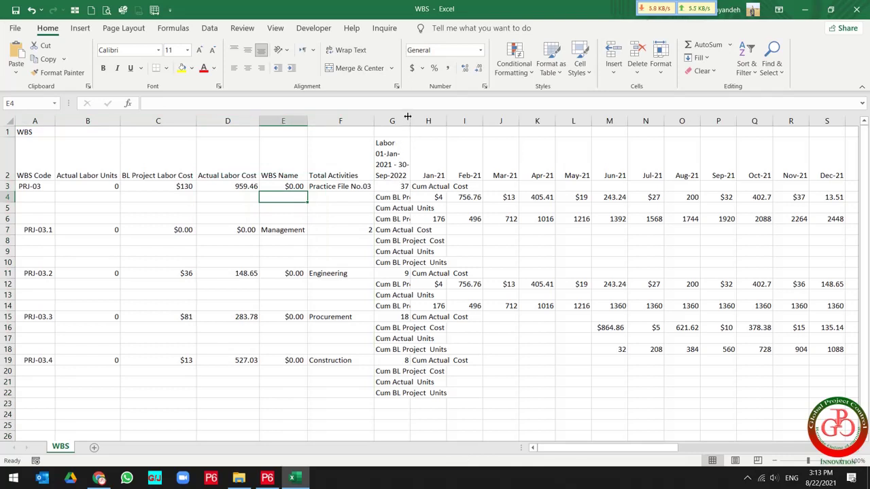
left_click_drag(408, 117, 458, 117)
Inspect column G's field labels and the header row from Jan-21 through Sep-22 to Total
left_click(422, 168)
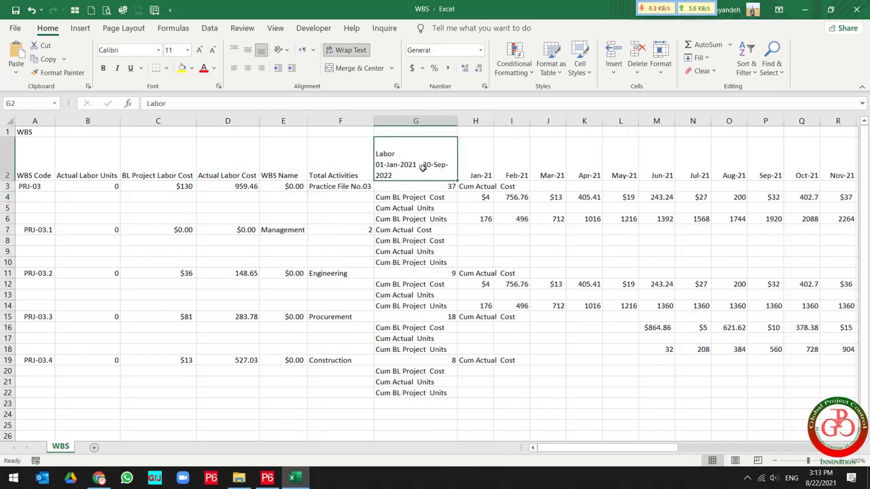
left_click_drag(419, 166, 418, 394)
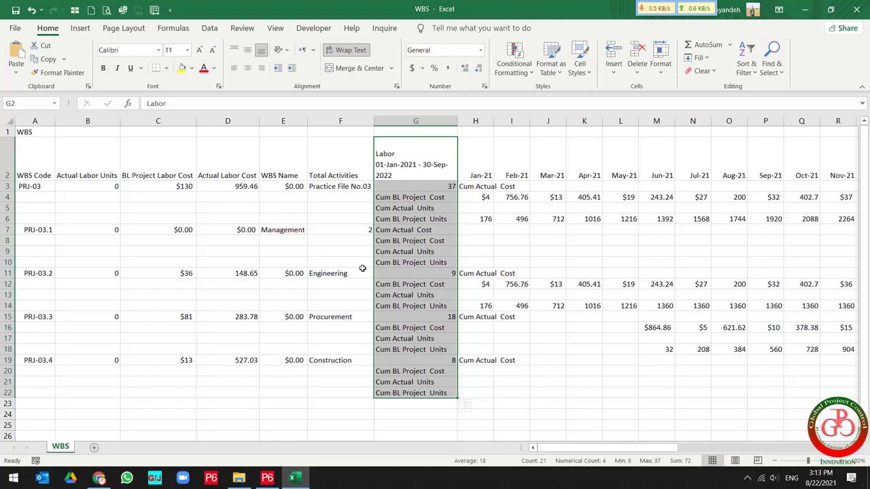
left_click(481, 168)
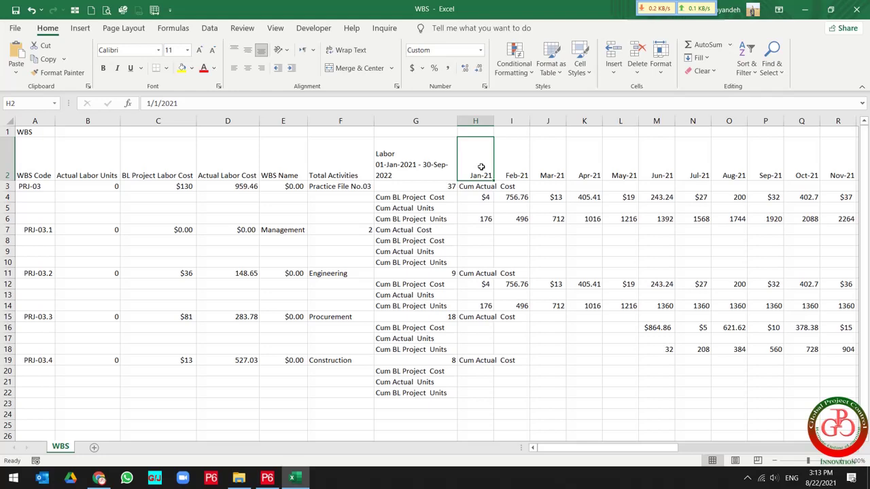
key("ctrl+Right")
key("ctrl+Left")
key("Right")
key("Right")
key("Right")
key("Right")
key("Right")
key("Right")
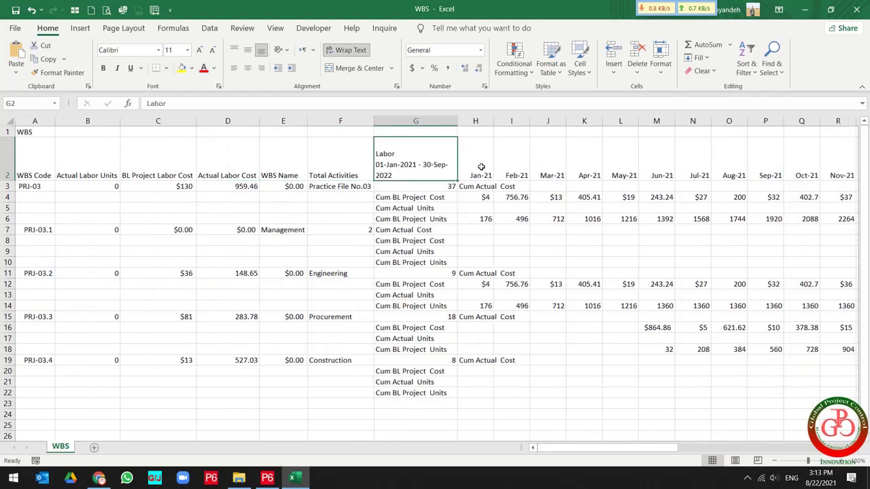
key("Right")
key("ctrl+Right")
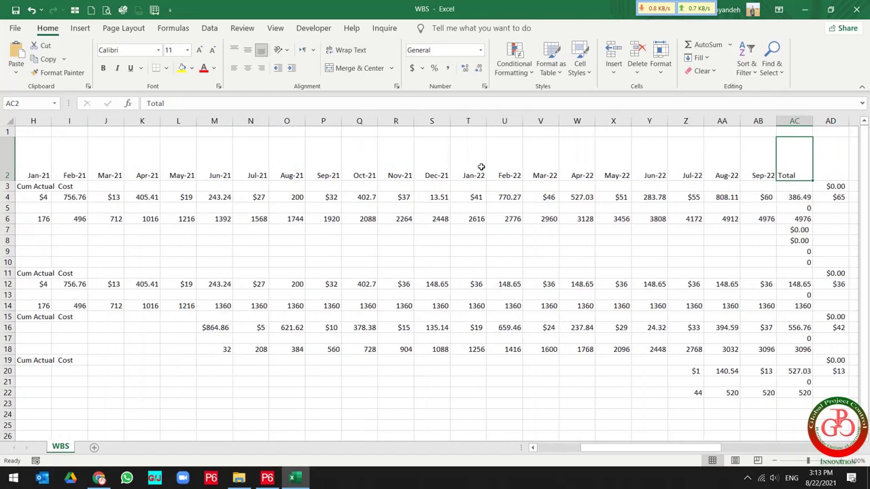
key("Left")
key("Left")
key("Left")
key("Left")
key("Left")
key("Left")
key("Left")
key("Left")
key("Left")
key("Left")
key("Left")
key("Left")
key("Left")
key("Left")
key("Left")
key("Left")
key("Left")
key("Left")
key("Left")
key("Left")
key("Left")
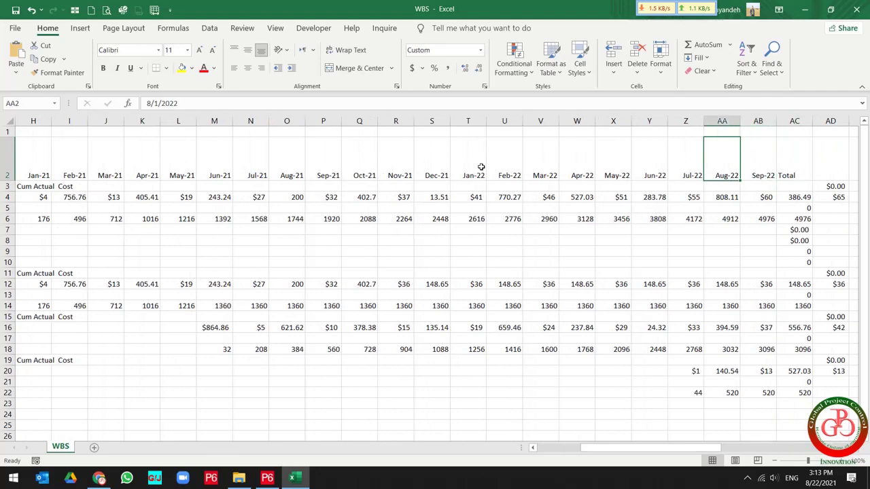
key("Right")
key("Right")
key("Right")
key("Right")
key("Right")
key("Right")
key("Right")
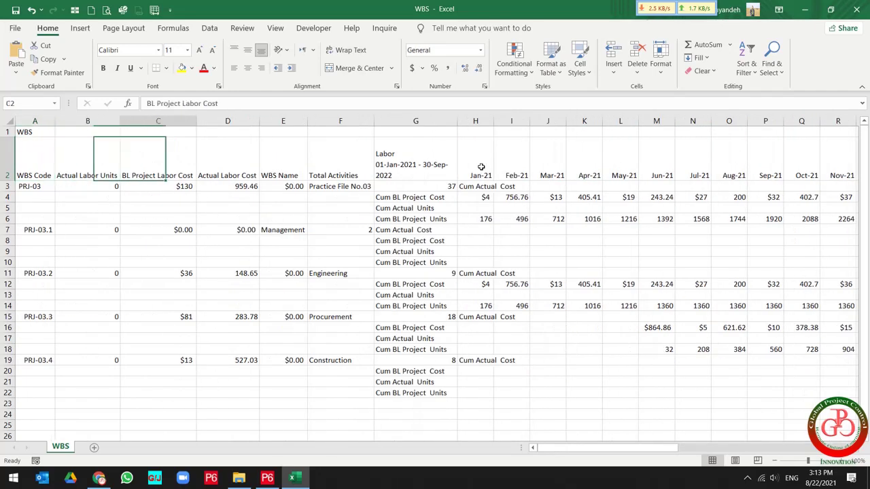
key("Down")
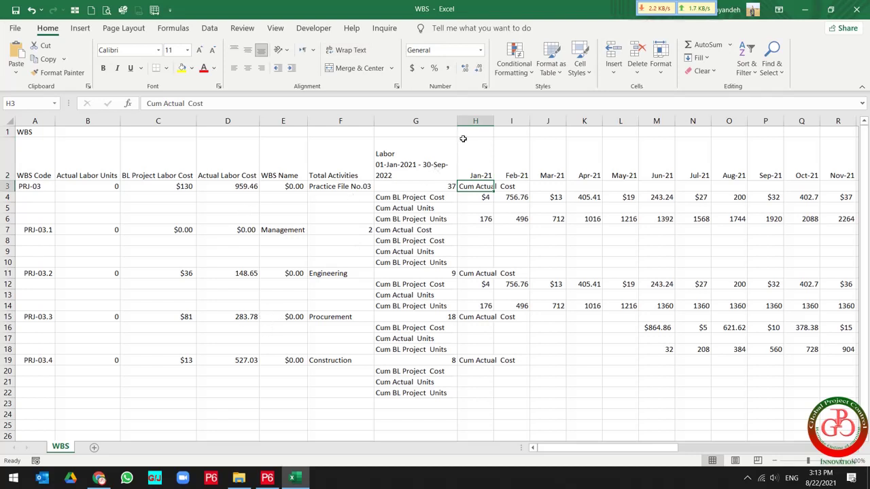
Fill a Cum Actual Cost cell yellow, widen column H, and fill PRJ-03.1 rows 7–10 yellow
left_click(182, 68)
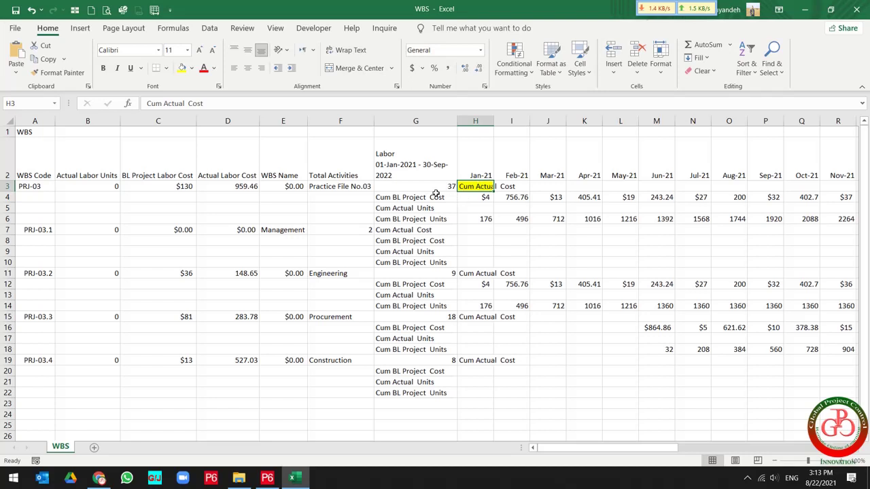
left_click_drag(491, 121, 518, 121)
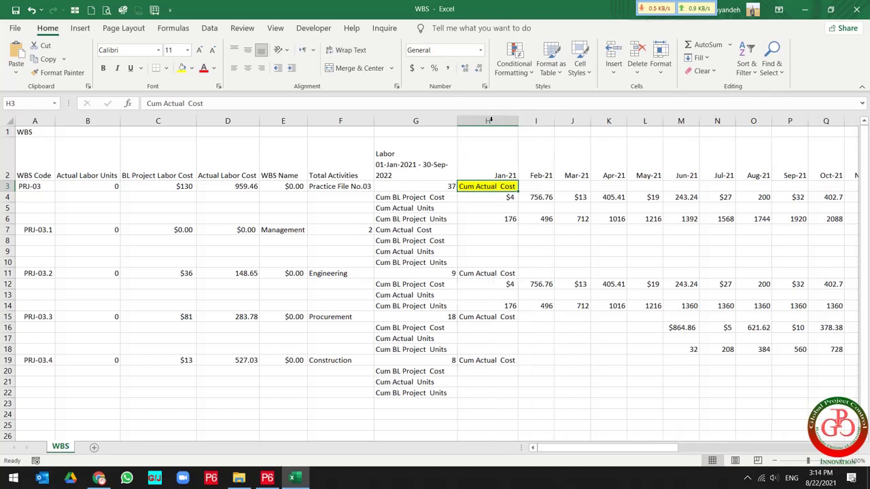
left_click_drag(431, 196, 417, 227)
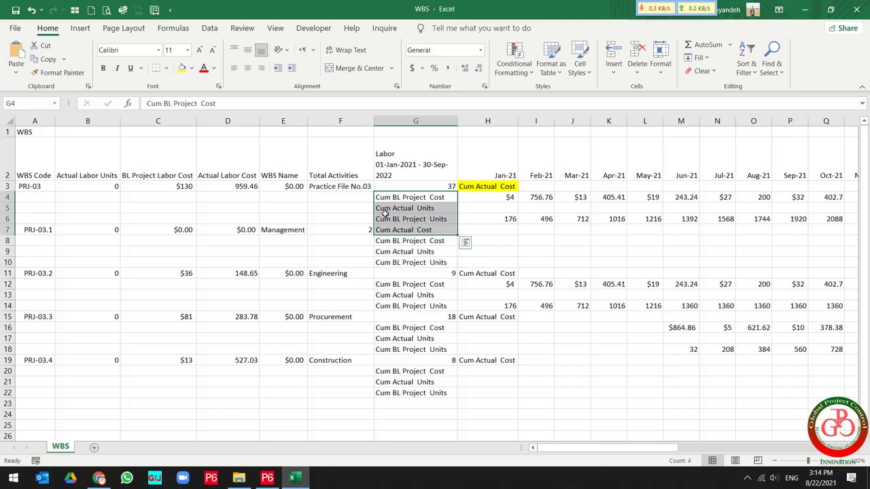
left_click(282, 212)
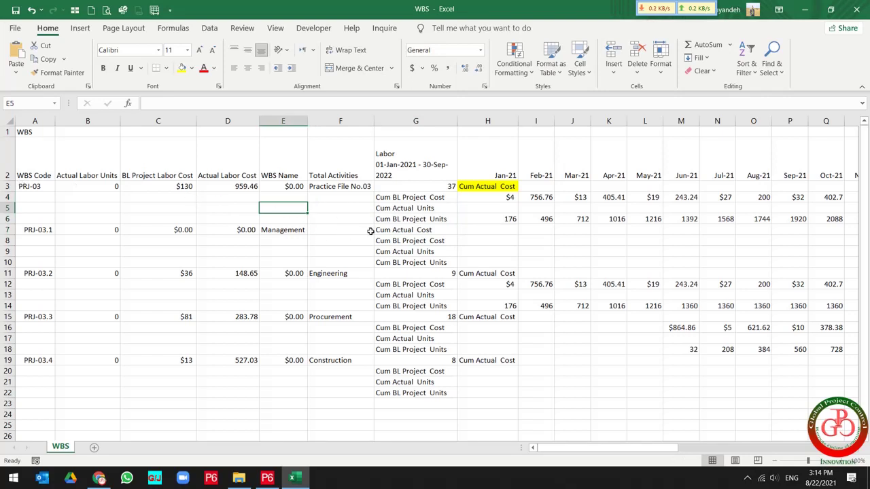
left_click(8, 229)
left_click_drag(6, 230, 6, 263)
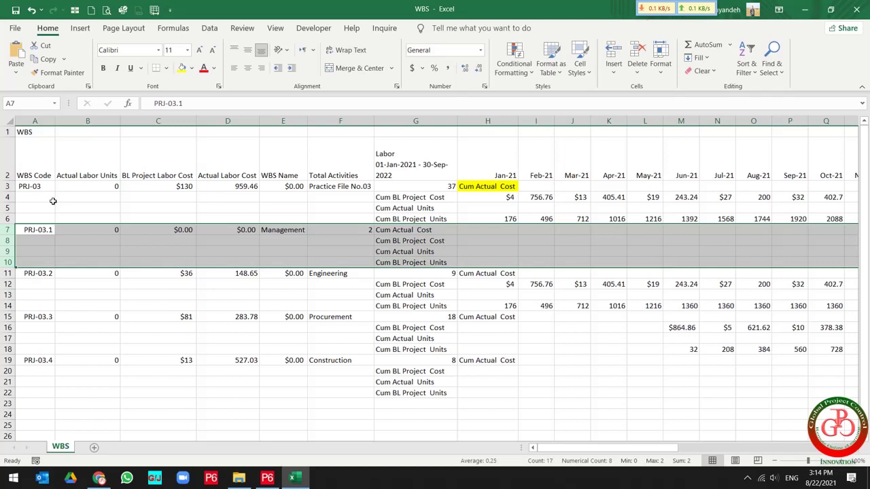
left_click(180, 69)
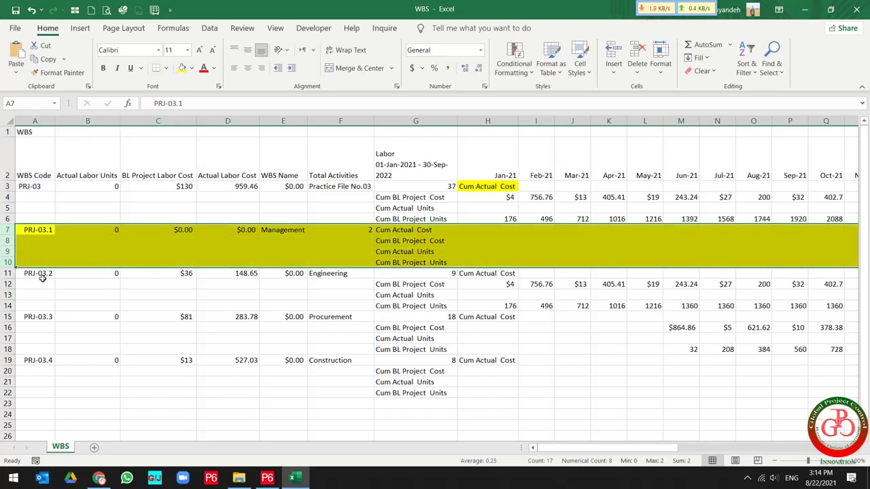
Shade the Cum Actual Cost cells H11, H3, H15 and H19 orange
left_click(459, 273)
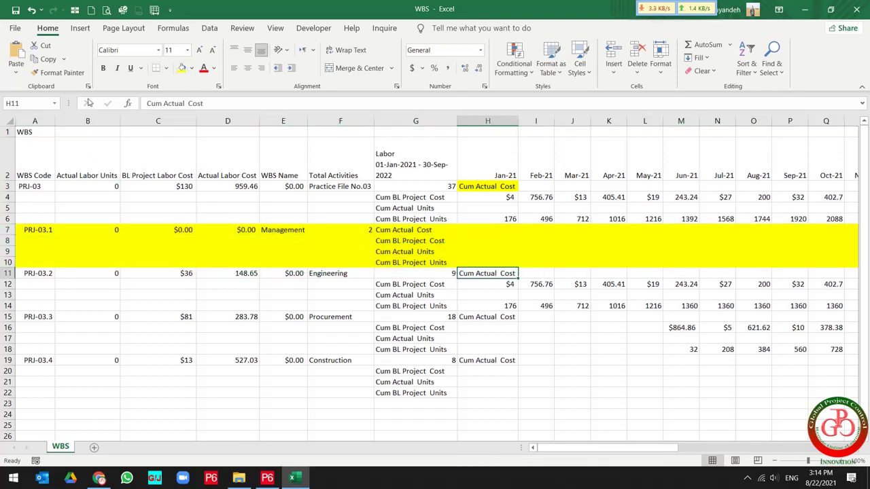
left_click(194, 72)
left_click(202, 174)
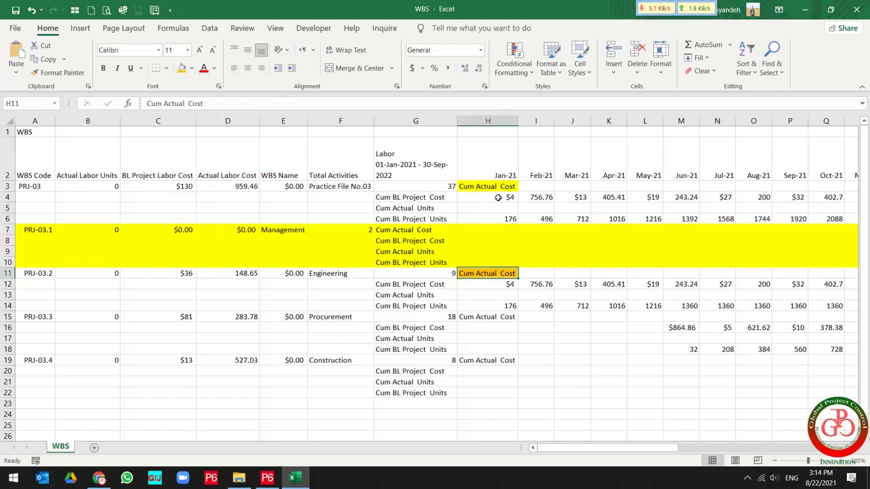
left_click(495, 186)
left_click(182, 68)
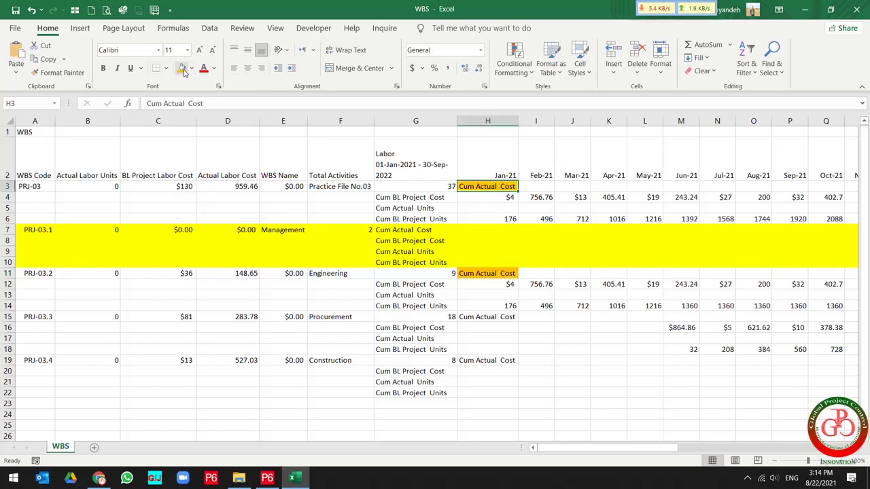
left_click(478, 317)
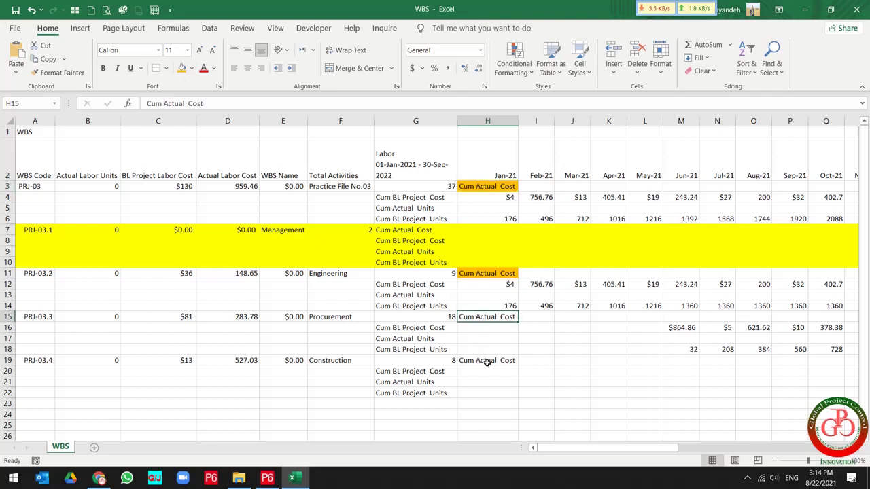
left_click(486, 363, "ctrl")
left_click(181, 68)
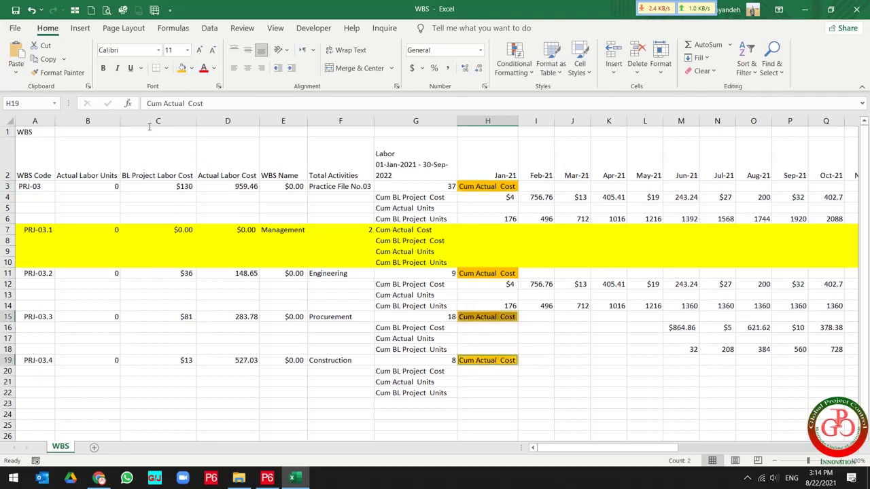
left_click(351, 328)
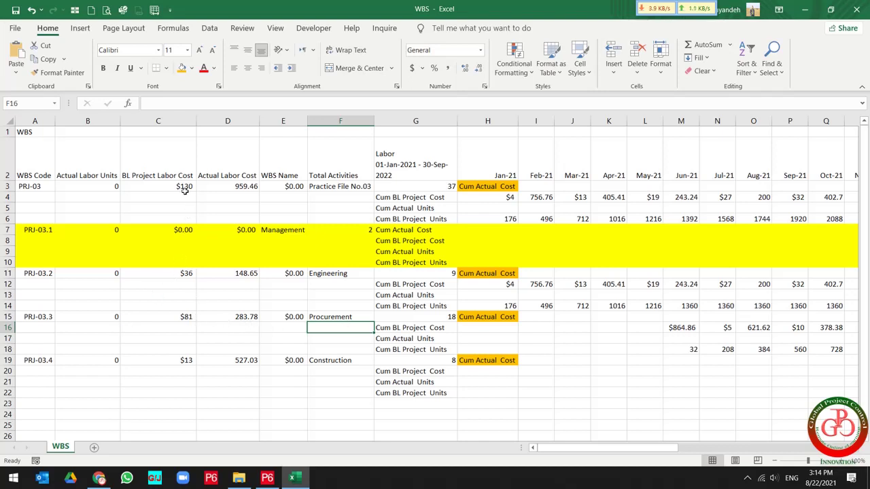
Inspect the mis-split cost: 130 in C3, stray 959.46 in D3, and E3
left_click(166, 186)
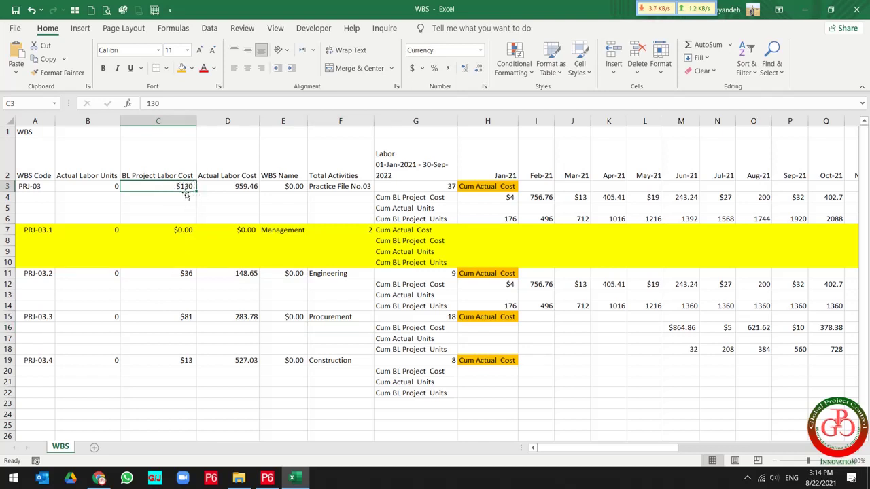
left_click(231, 187)
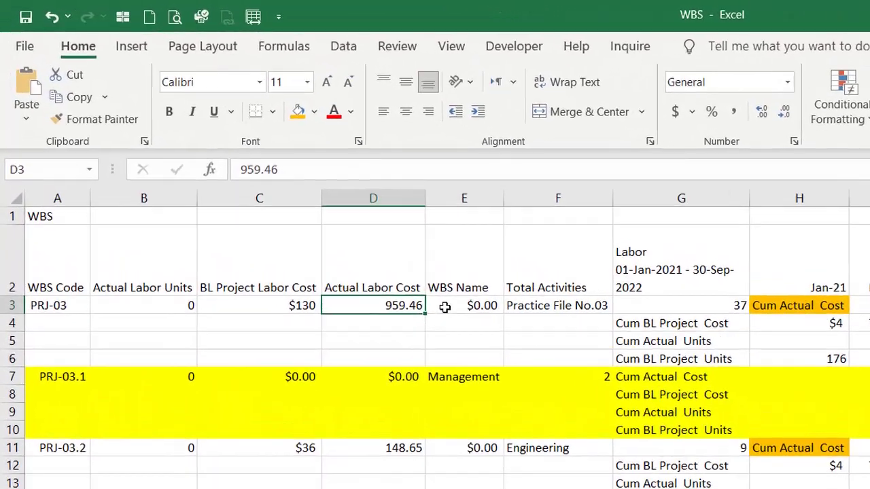
left_click(296, 203)
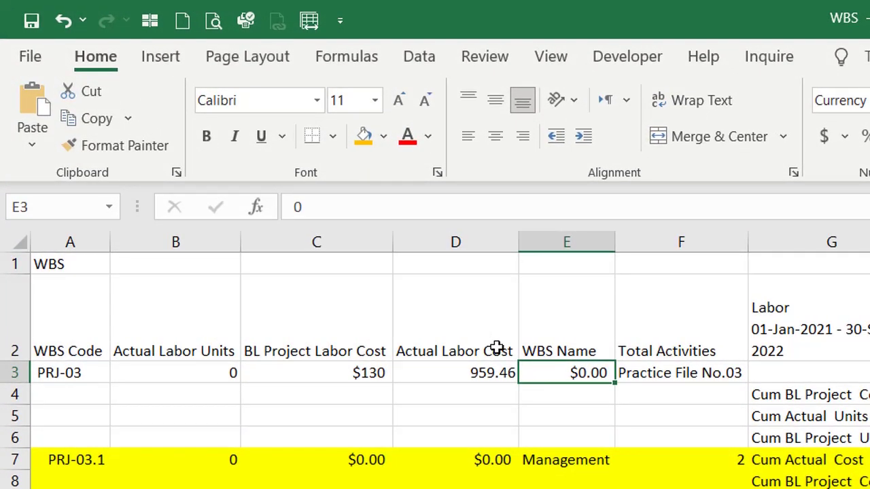
left_click(449, 373)
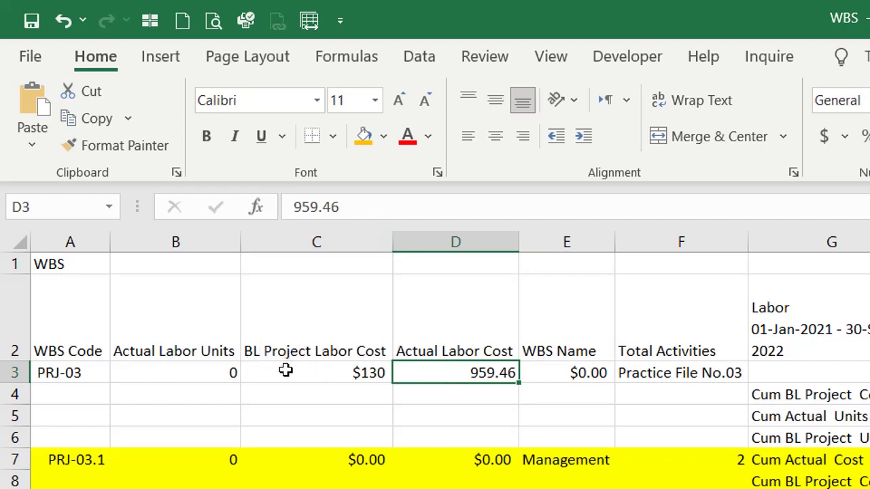
Move 959.46 from D3 onto the 130 in C3, making 130959.46 and leaving D3 empty
left_click_drag(358, 214, 292, 207)
key("ctrl+c")
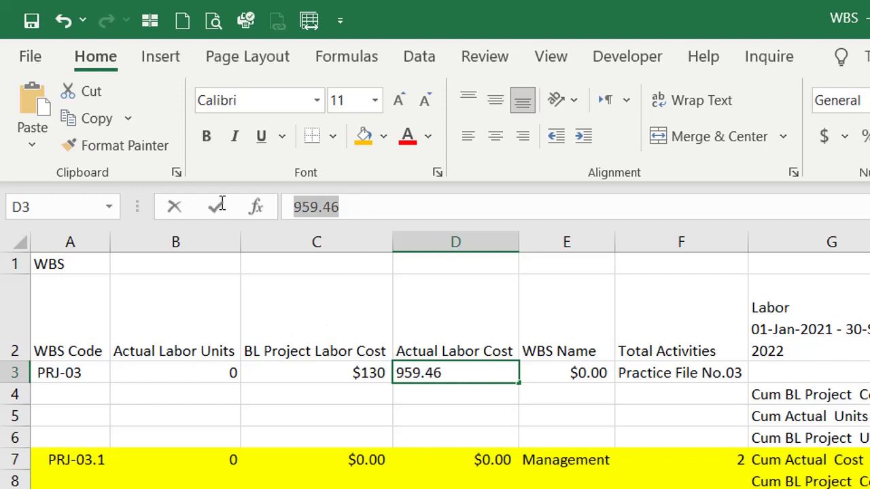
key("BackSpace")
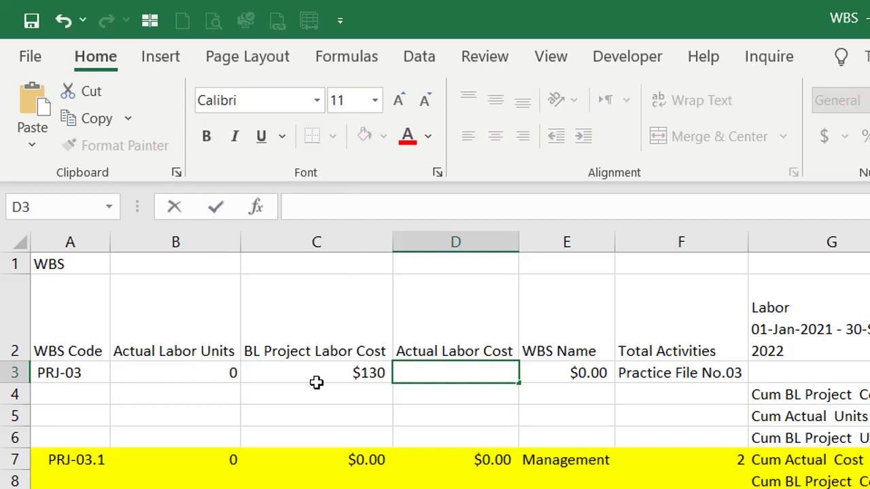
left_click(316, 373)
left_click(353, 208)
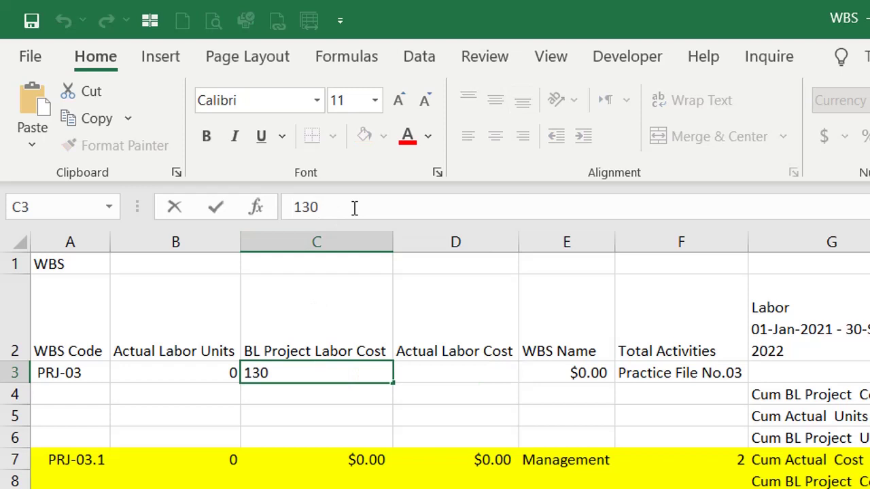
key("ctrl+v")
left_click(344, 411)
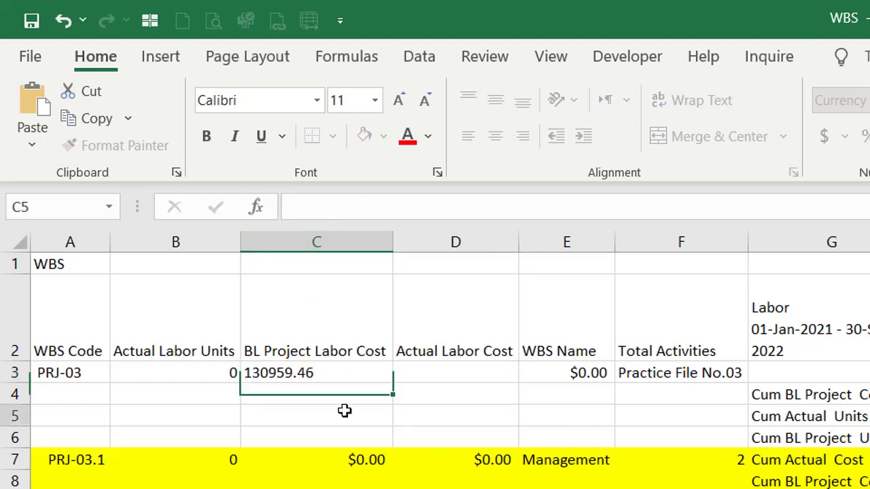
left_click(330, 374)
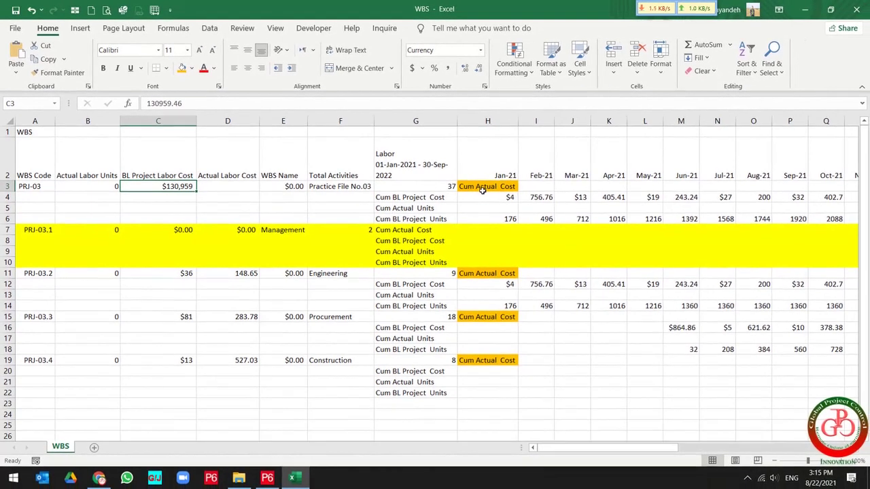
left_click(482, 190)
key("Right")
key("Right")
key("Right")
key("Right")
key("Right")
key("Right")
key("Right")
key("Right")
key("Right")
key("Right")
key("Right")
key("Right")
key("Right")
key("Right")
key("Right")
key("Right")
key("Right")
key("Right")
key("Right")
key("Right")
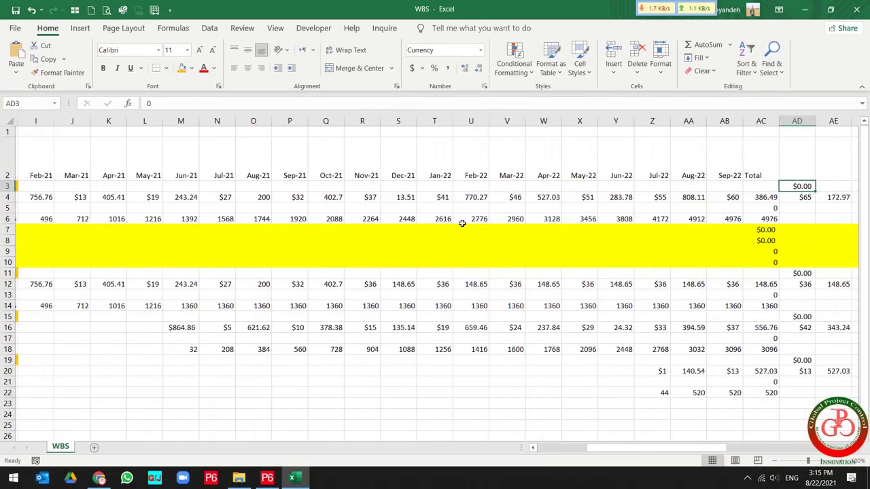
key("Left")
key("Left")
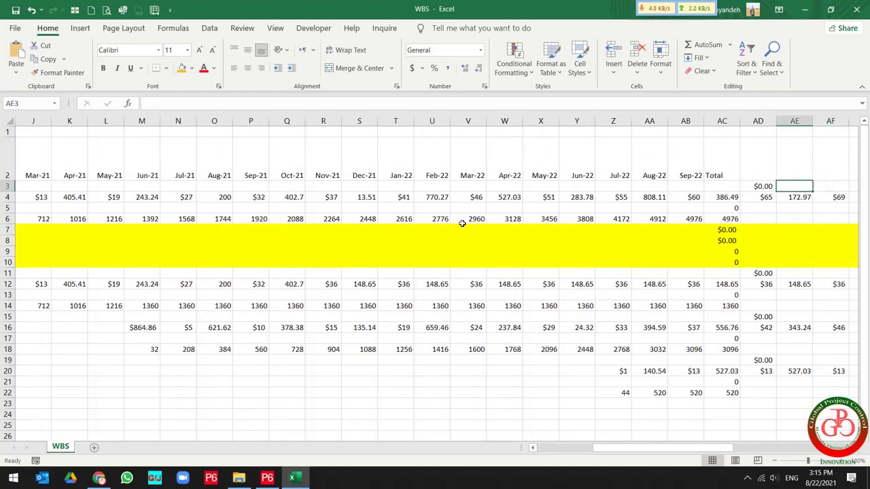
key("Down")
key("ctrl+Left")
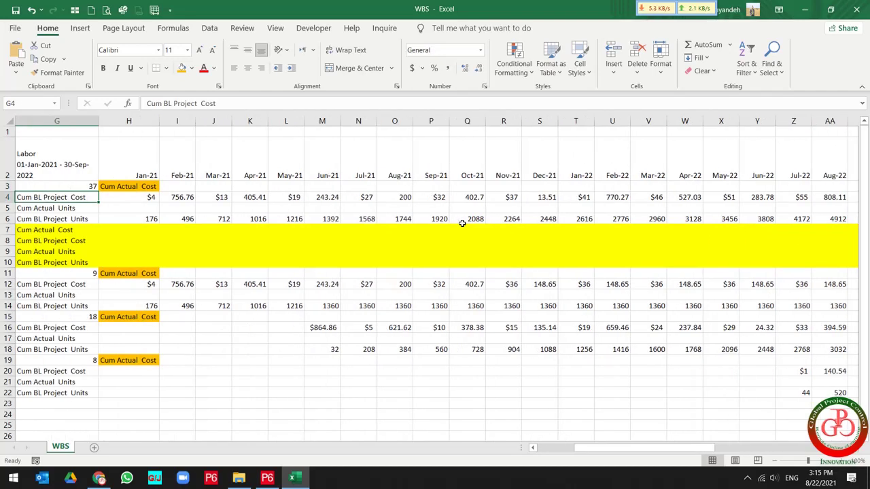
key("Left")
key("Left")
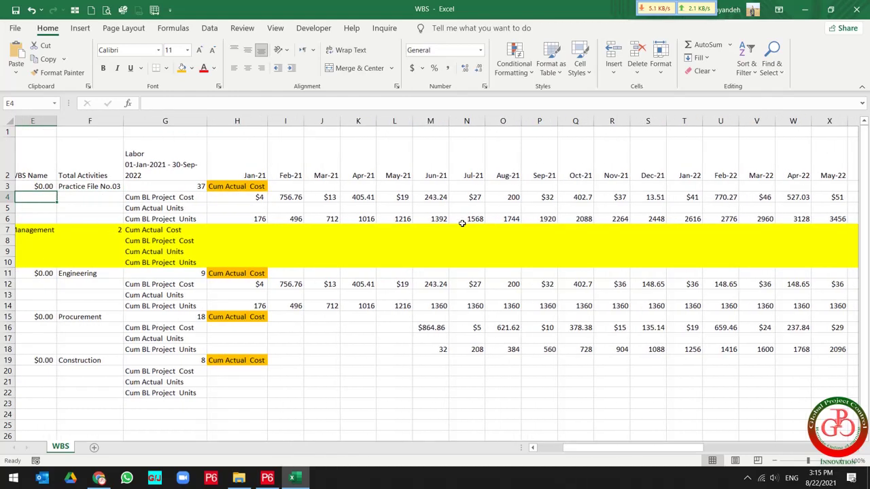
key("Left")
key("Left")
key("Left")
key("Left")
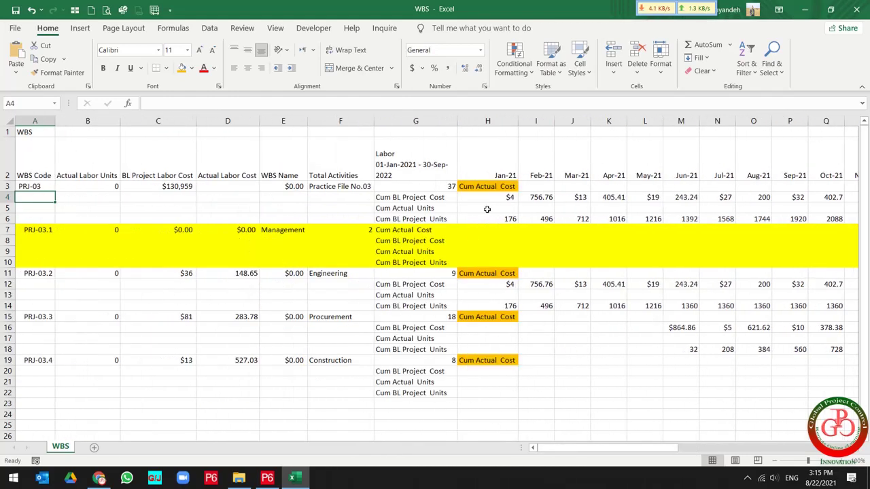
left_click(497, 187)
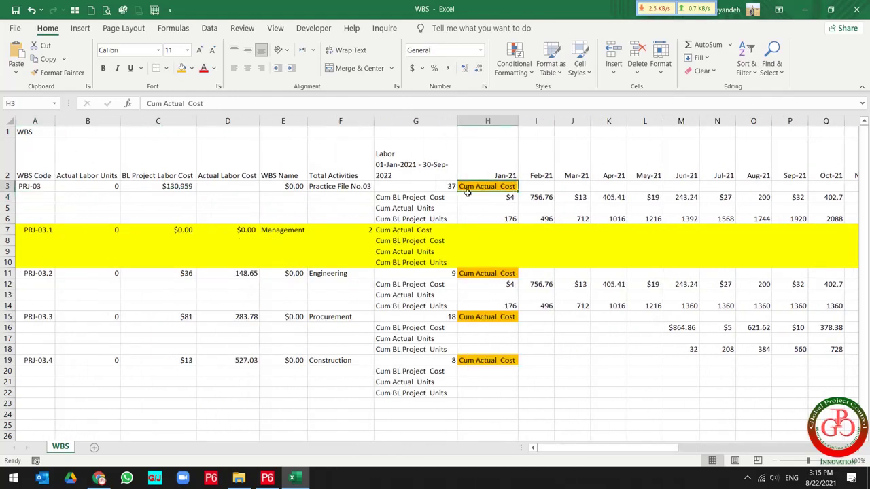
left_click(275, 28)
left_click(377, 68)
left_click(418, 90)
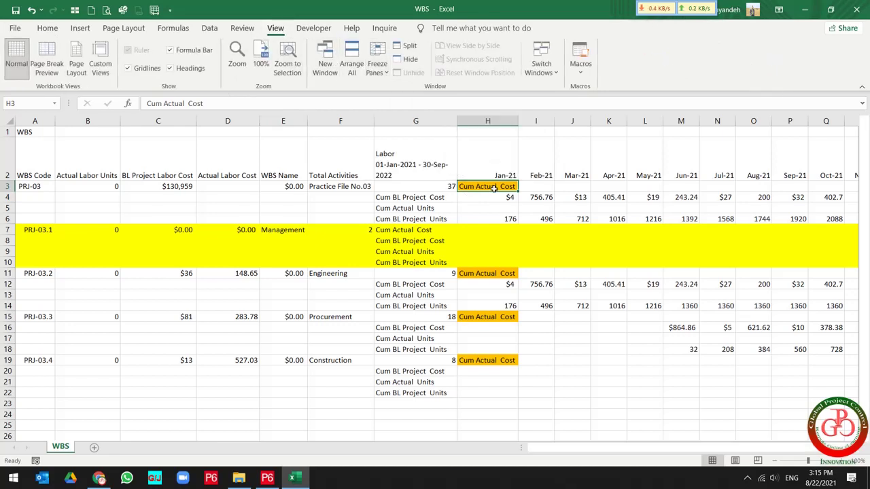
key("Right")
key("Right")
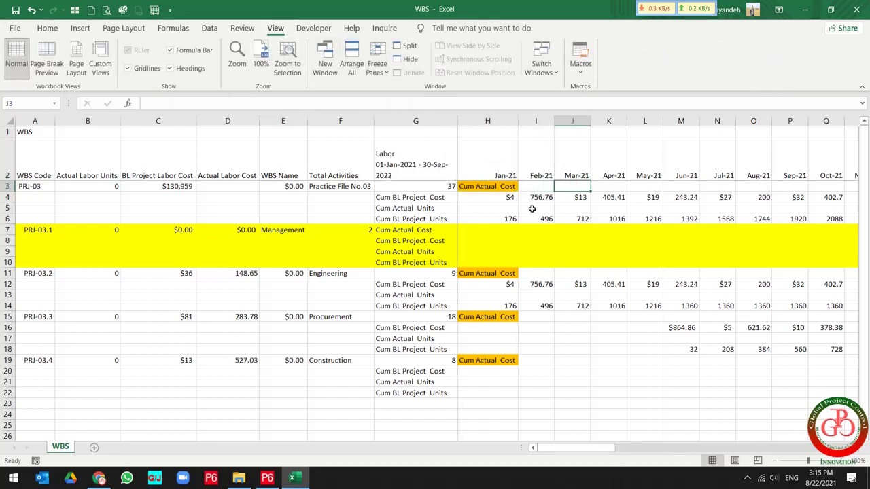
key("Down")
key("ctrl+Right")
key("Left")
key("Left")
key("Left")
key("Left")
key("Left")
key("Left")
key("Left")
key("Left")
key("Left")
key("Left")
key("Left")
key("Left")
key("Left")
key("Left")
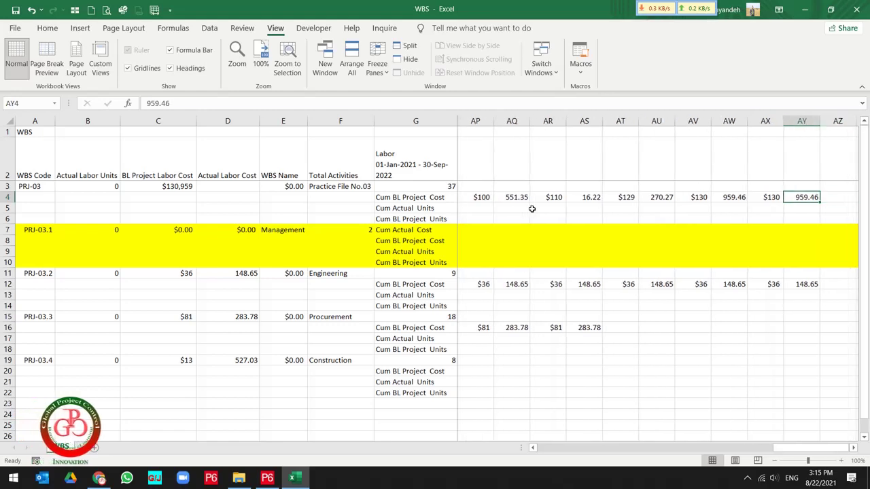
key("Left")
key("Left")
key("Left")
key("Left")
key("Left")
key("Left")
key("Left")
key("Left")
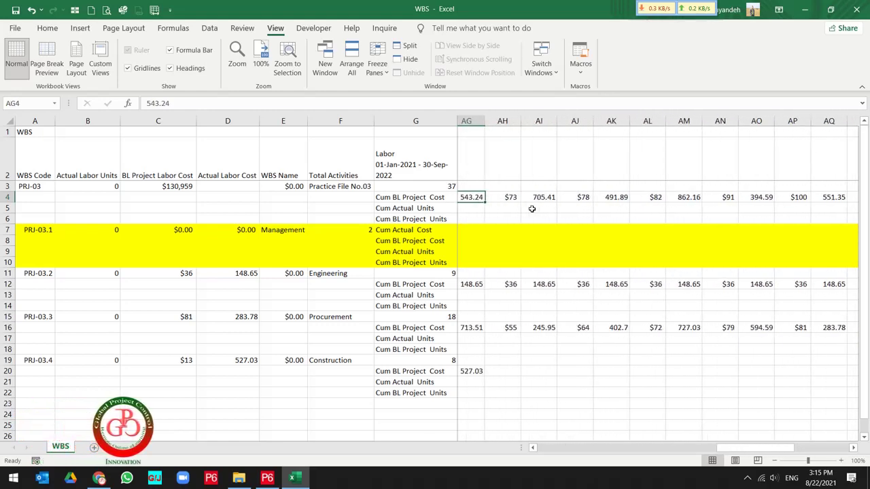
key("Left")
key("Left")
key("Left")
key("Left")
key("Left")
key("Left")
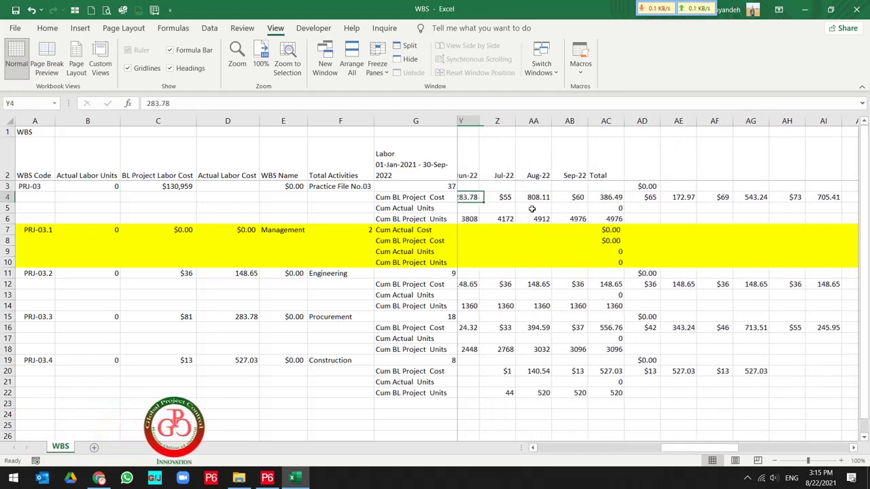
key("Left")
key("Left")
key("Left")
key("Left")
key("Left")
key("Left")
key("Left")
key("Left")
key("Left")
key("Left")
key("Left")
key("Left")
key("Left")
key("Left")
key("Left")
key("Left")
key("Left")
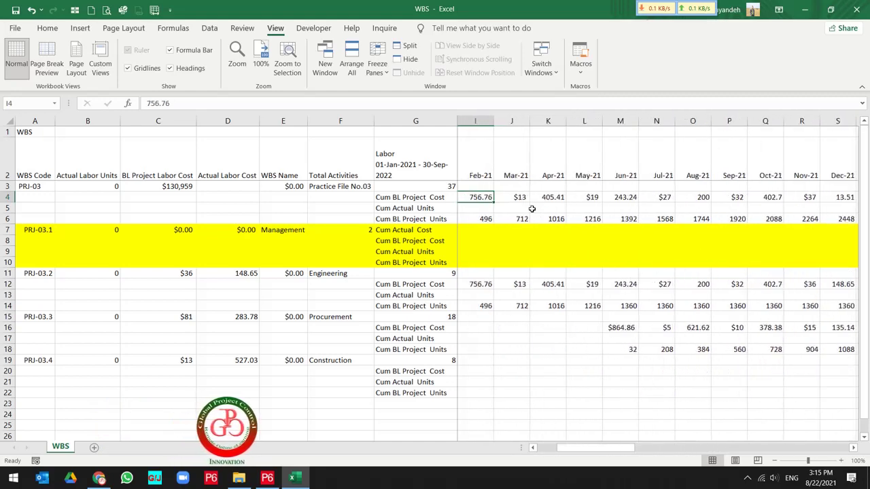
key("Right")
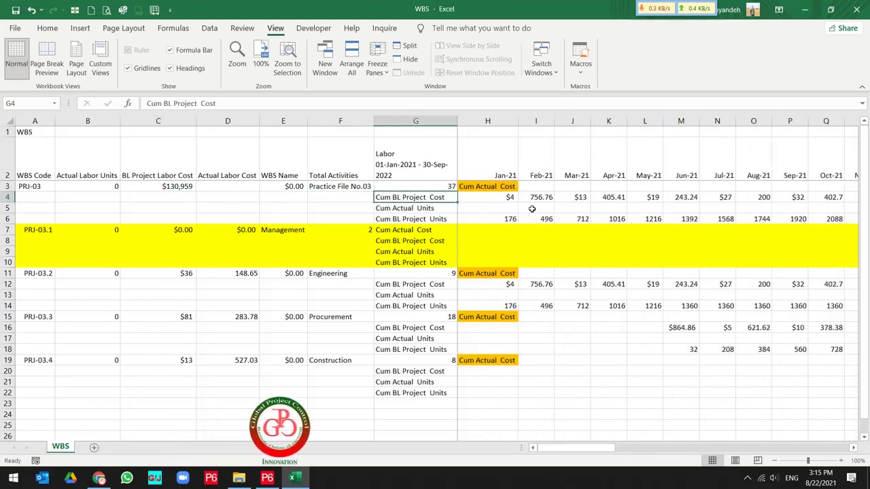
key("Right")
key("Right")
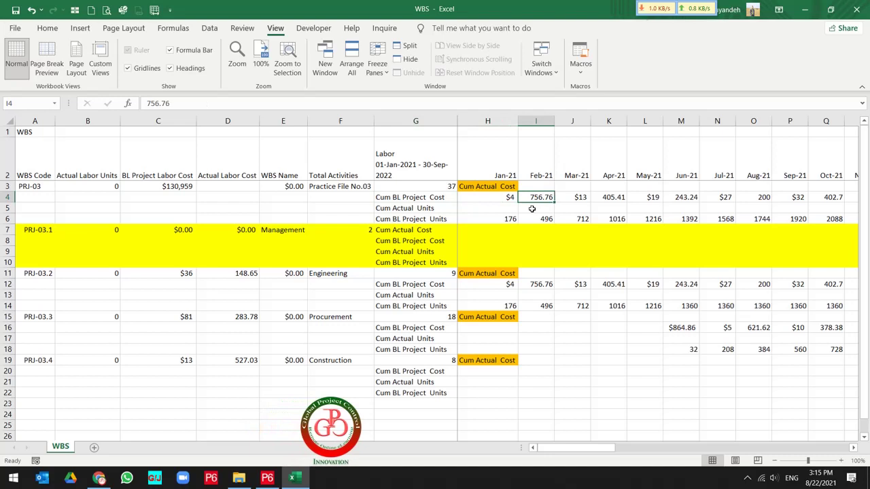
key("Right")
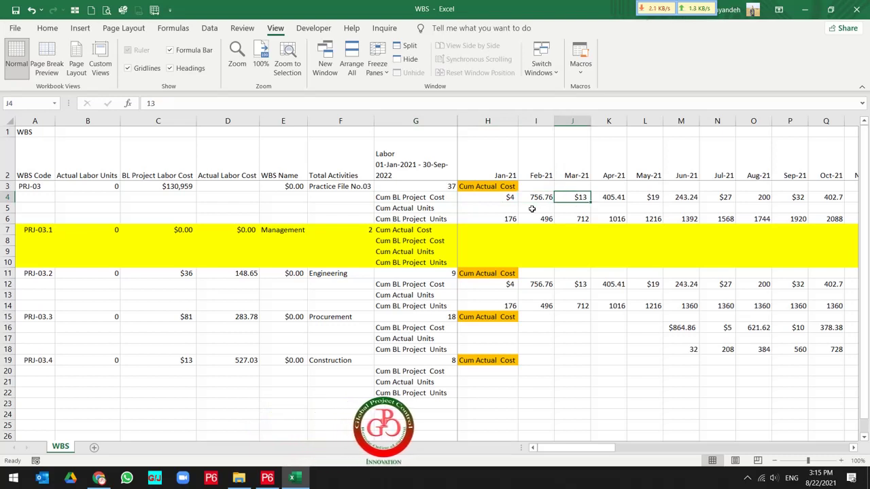
key("Left")
key("Left")
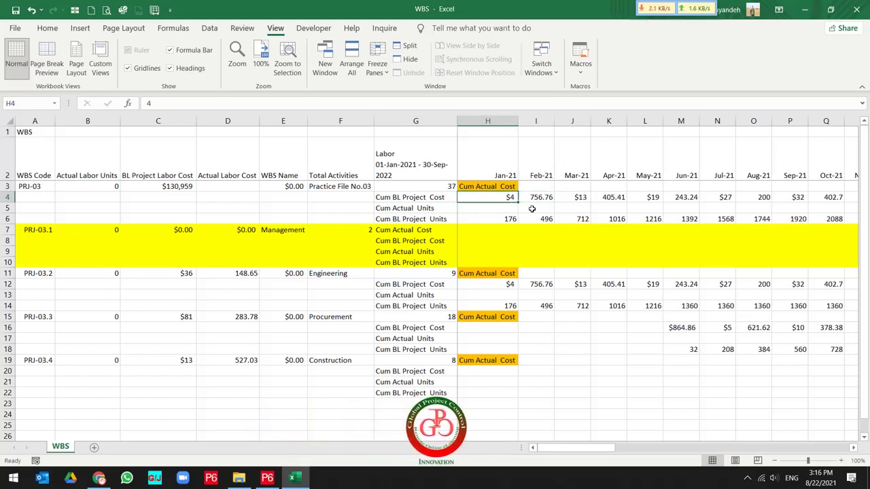
key("shift+Right")
key("Right")
key("Right")
key("shift+Right")
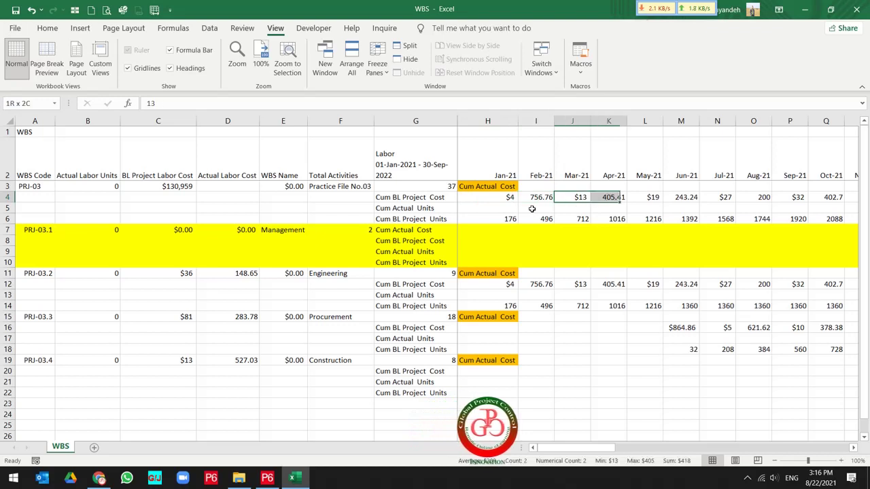
key("Right")
key("Right")
key("shift+Right")
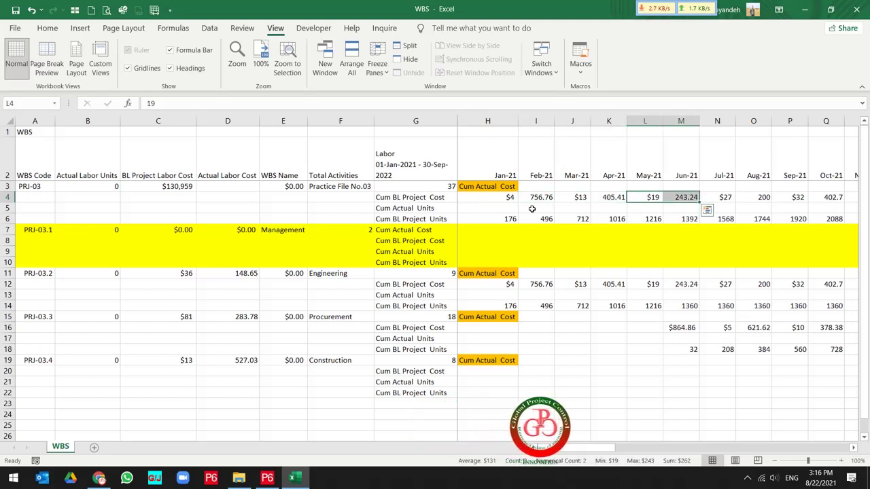
key("Right")
key("Right")
key("shift+Right")
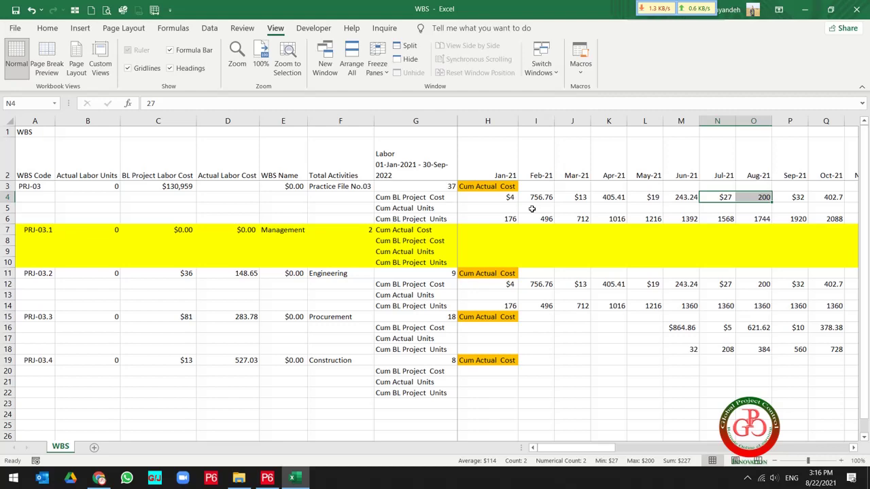
left_click(318, 199)
key("shift+space")
left_click(317, 209)
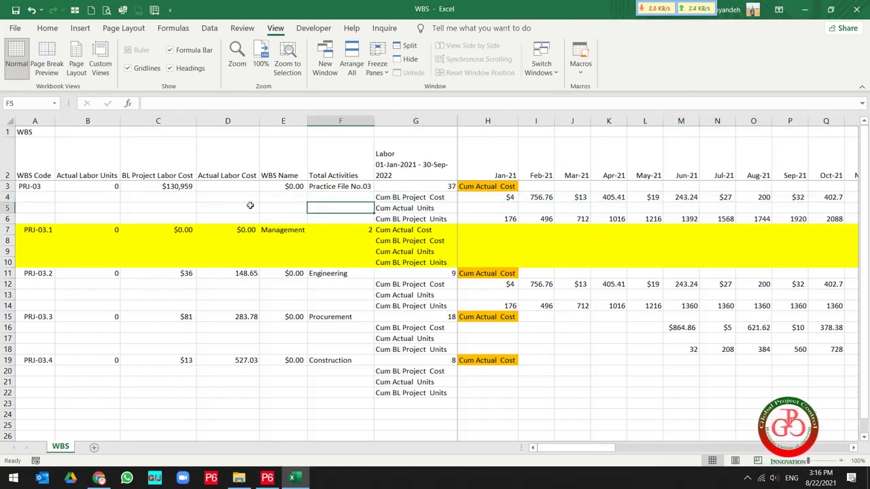
Tile Excel on the left half of the screen and P6 on the right half
left_click(177, 187)
key("super+Left")
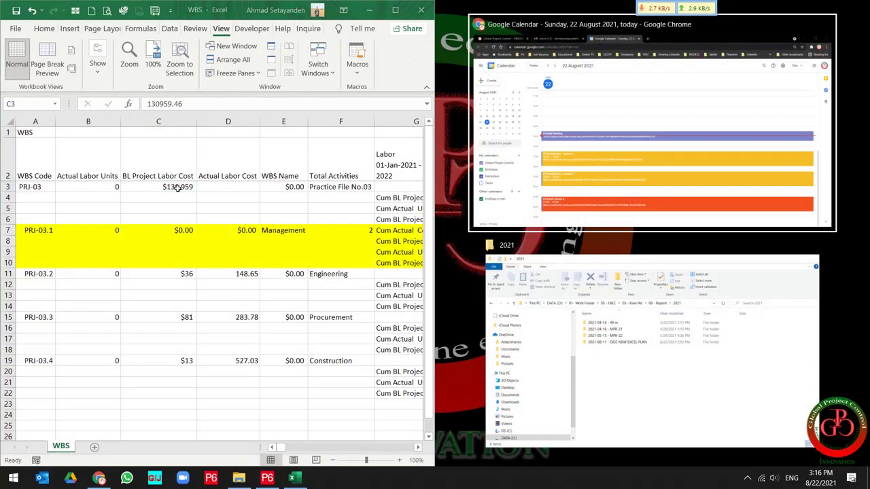
key("alt+Tab")
key("super+Right")
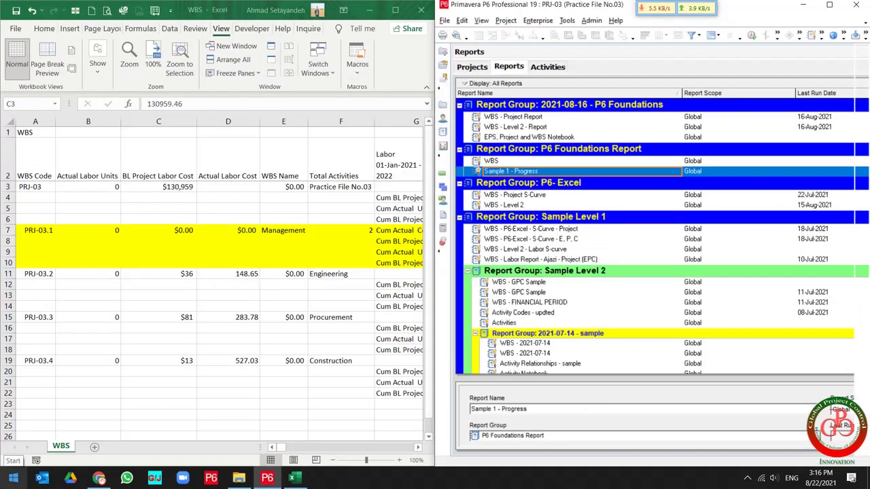
Shade Excel cell C3 orange and show P6's Activities table with PRJ-03 selected
left_click(153, 186)
left_click(45, 28)
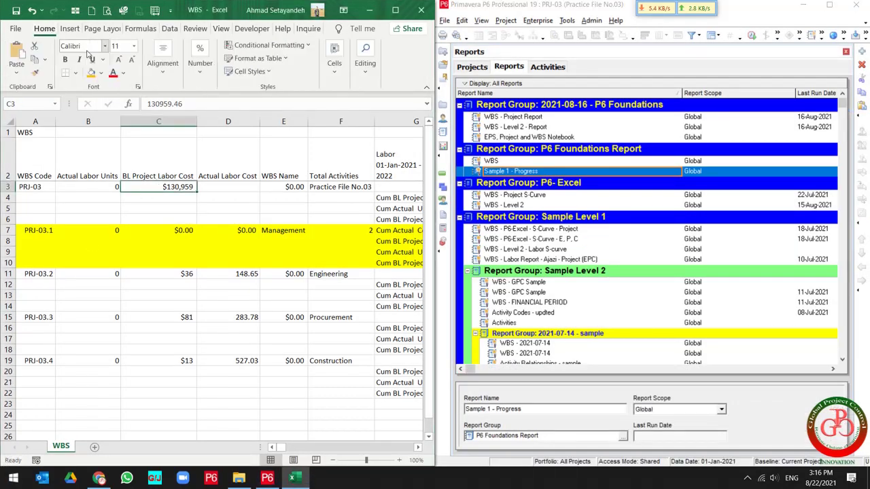
left_click(91, 72)
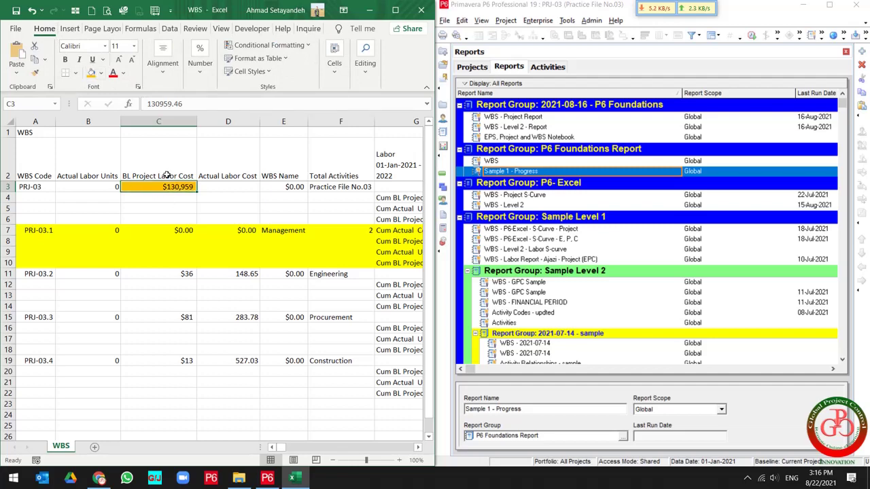
left_click(442, 175)
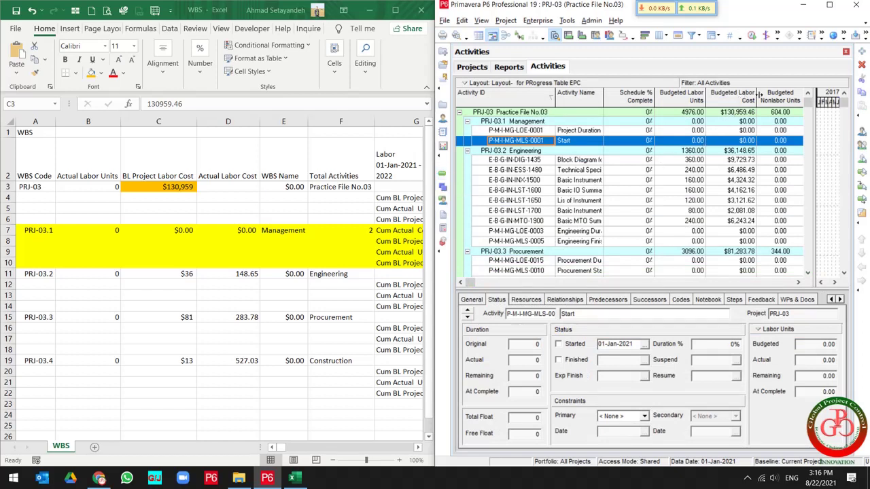
left_click(745, 113)
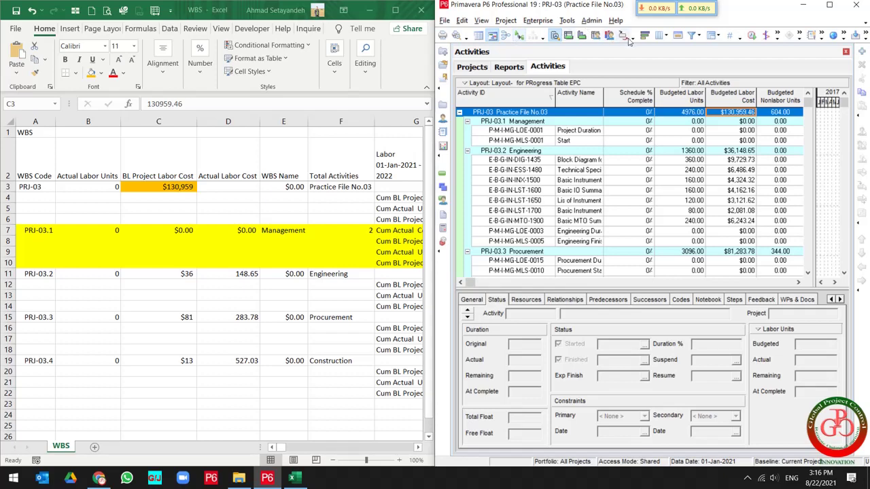
Add a BL Project Labor Cost column directly after Schedule % Complete in P6's Activities table
left_click(658, 38)
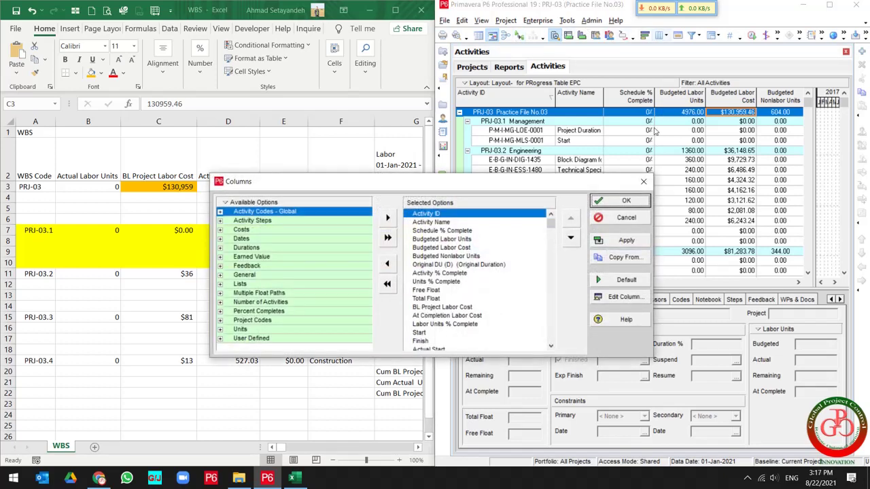
double_click(252, 230)
left_click(272, 306)
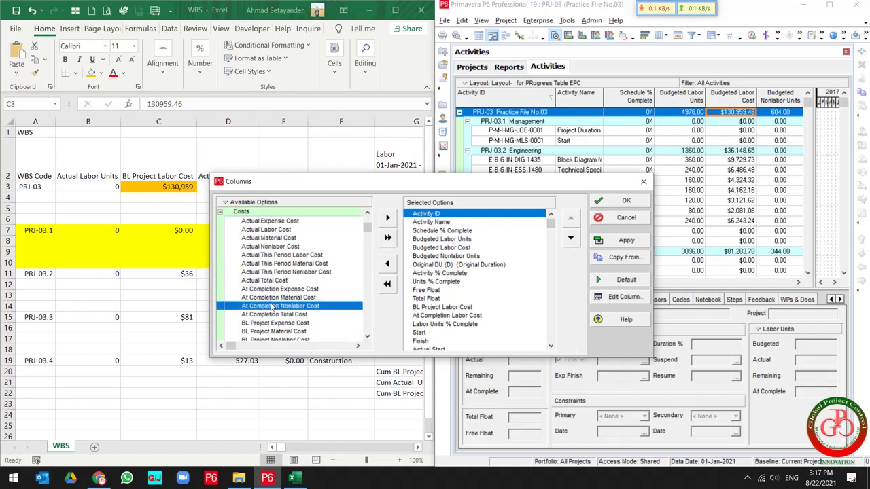
scroll(297, 316, "down", 2)
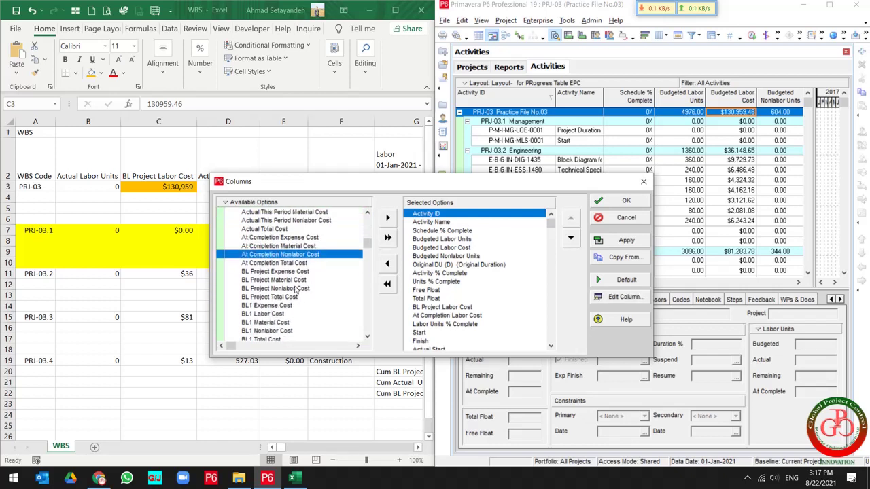
left_click(296, 288)
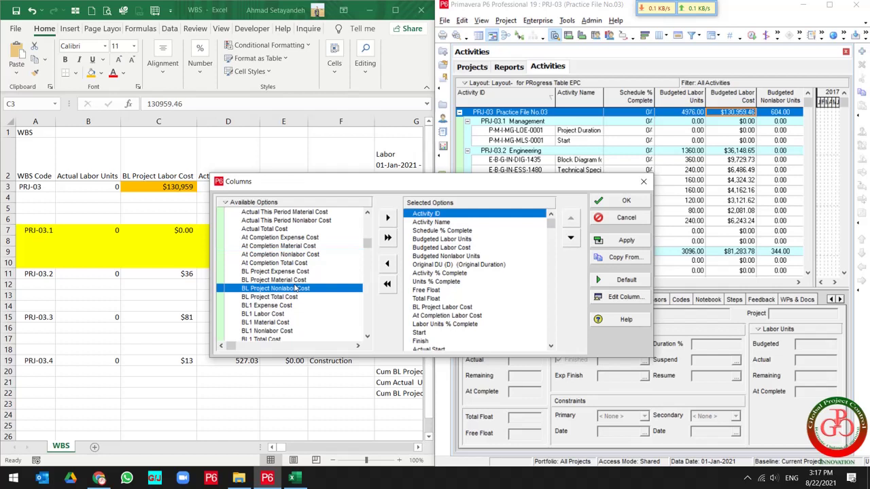
left_click(464, 248)
scroll(469, 253, "down", 5)
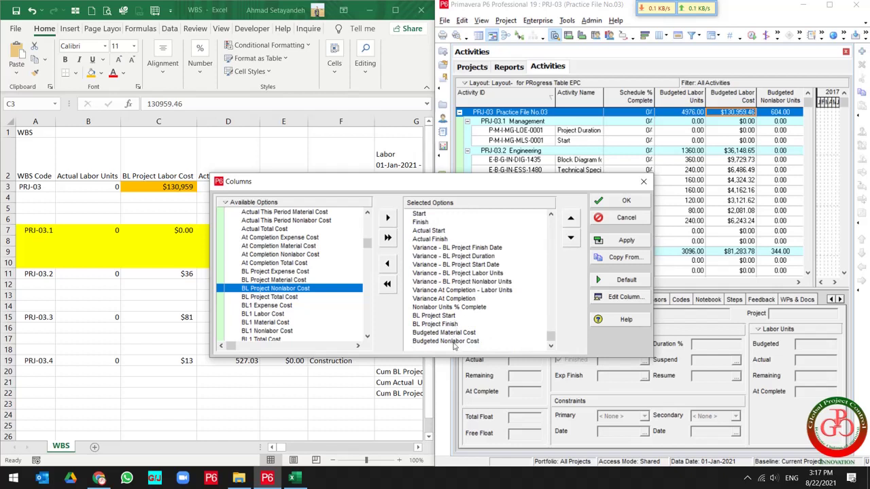
scroll(454, 267, "up", 5)
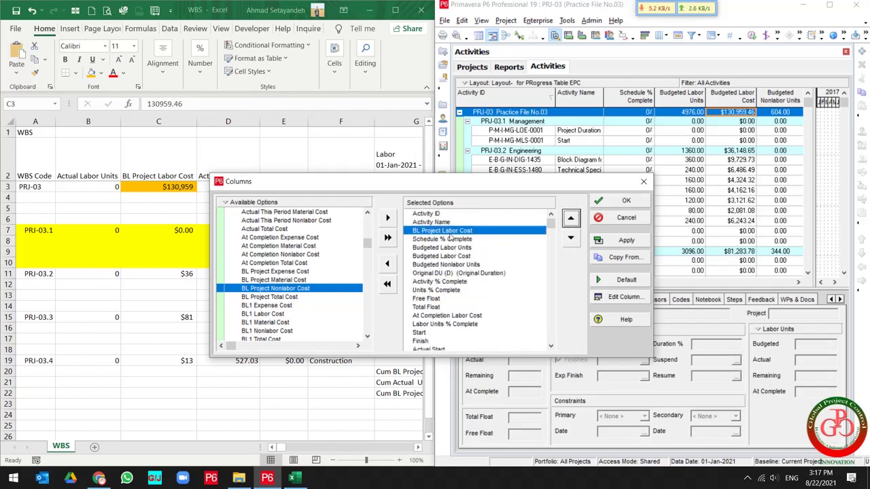
left_click(571, 238)
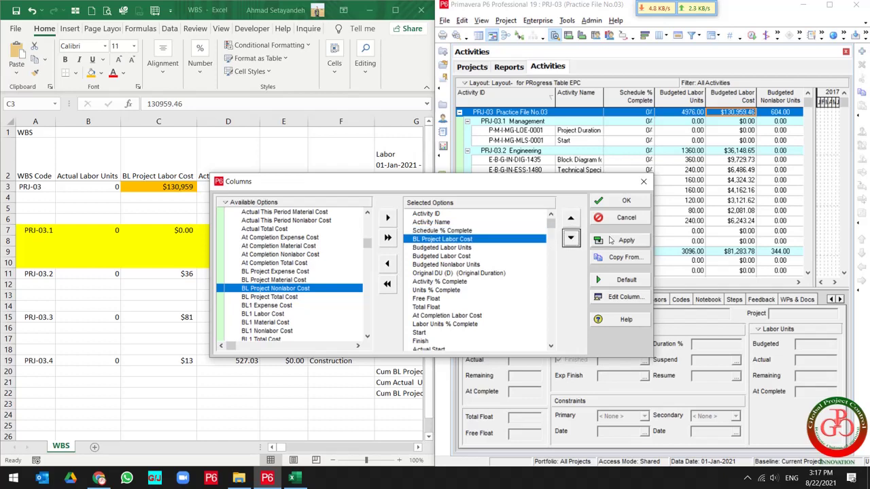
left_click(614, 241)
left_click(627, 202)
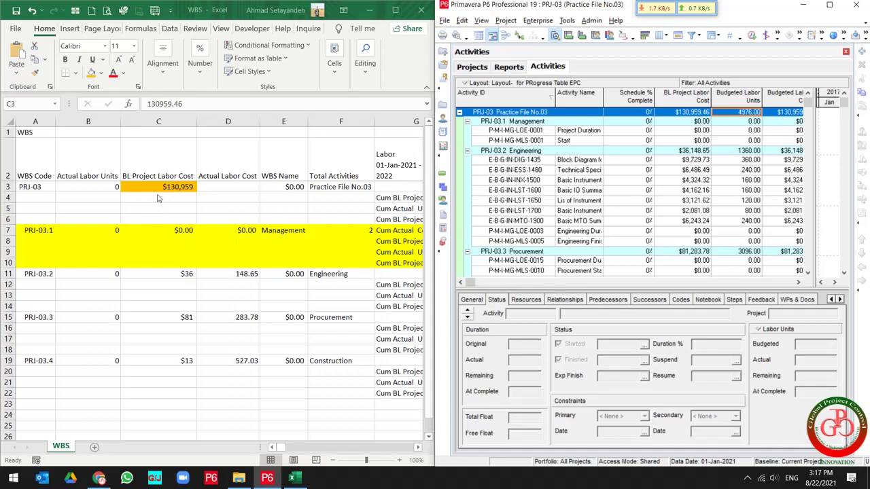
key("alt+Tab")
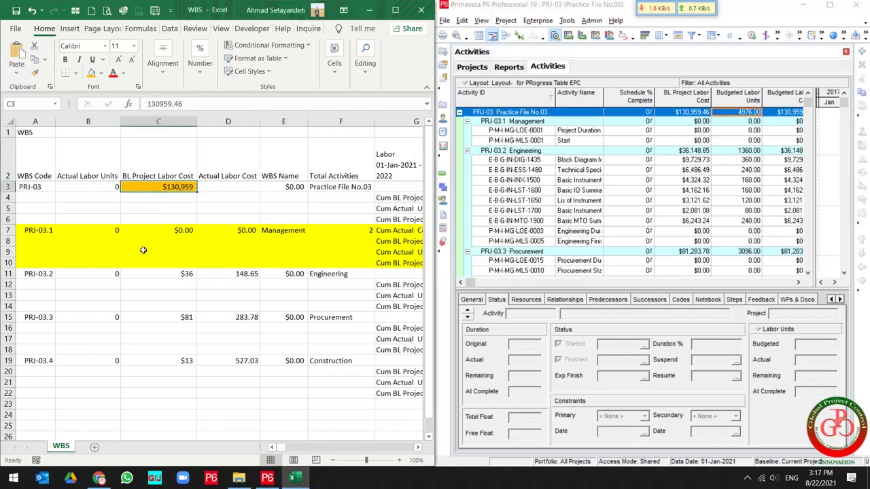
Save the workbook to the Desktop as WBS in CSV UTF-8 (Comma delimited) format
left_click(12, 28)
left_click(37, 180)
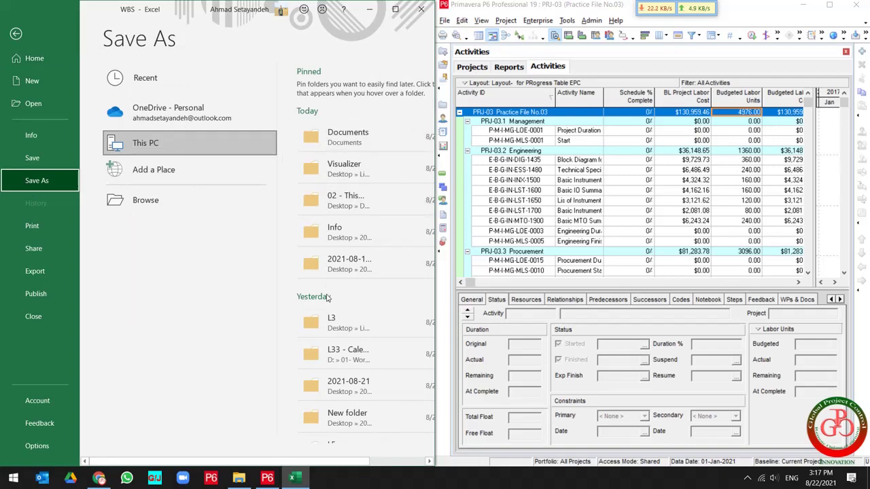
left_click(146, 202)
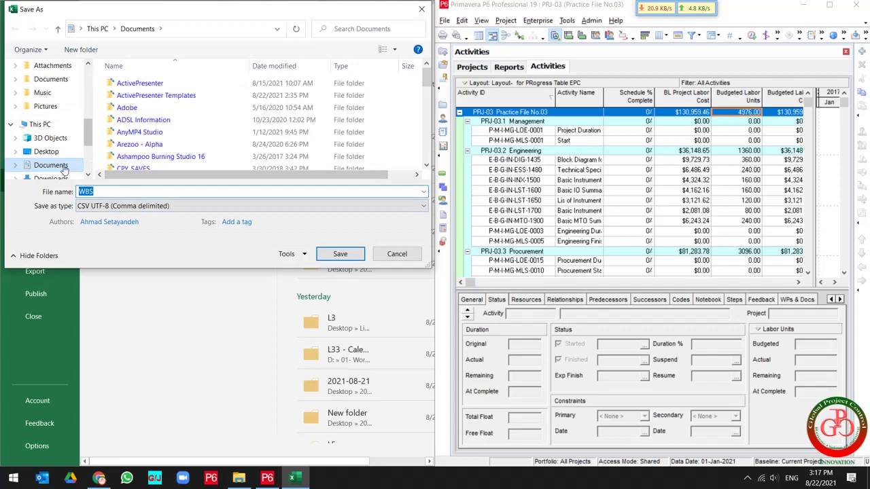
left_click(43, 153)
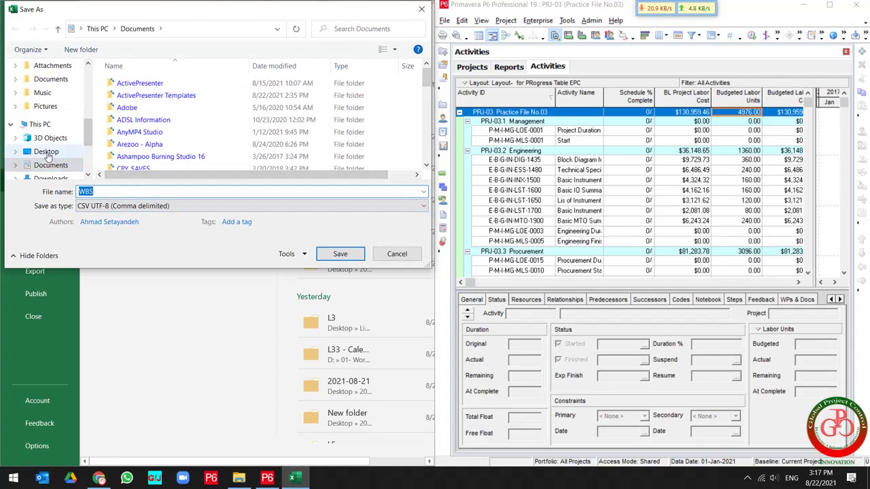
left_click(340, 253)
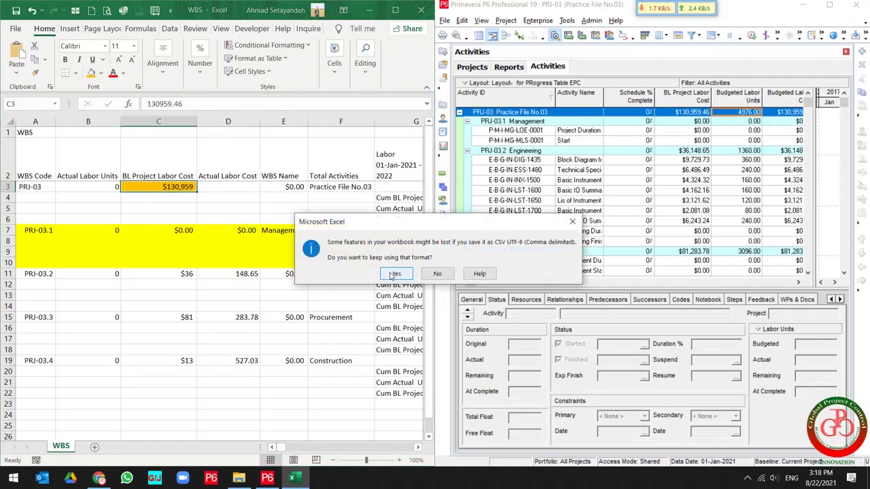
left_click(396, 273)
left_click(298, 305)
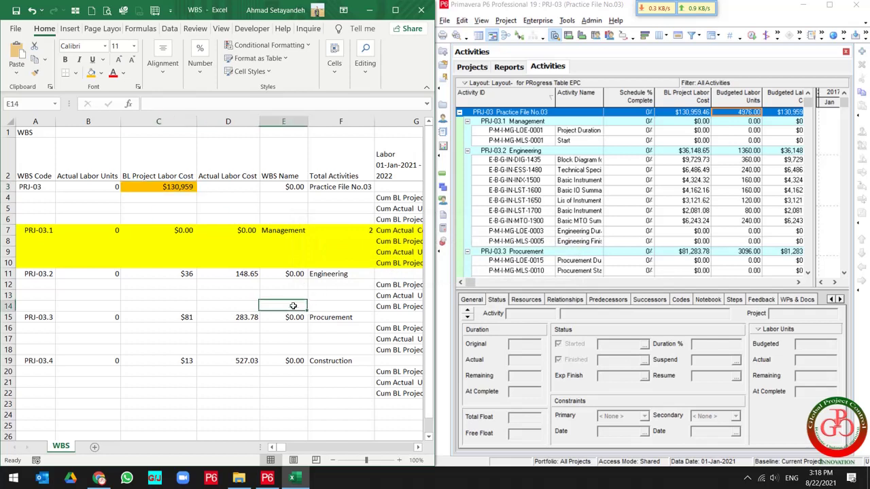
left_click(267, 481)
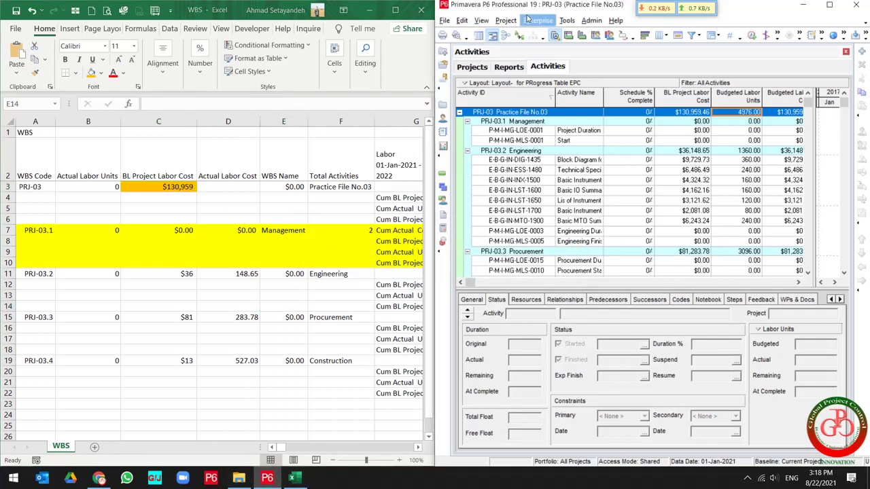
Maximize P6 and re-run the WBS report with a " text qualifier, overwriting WBS.csv
key("super+Down")
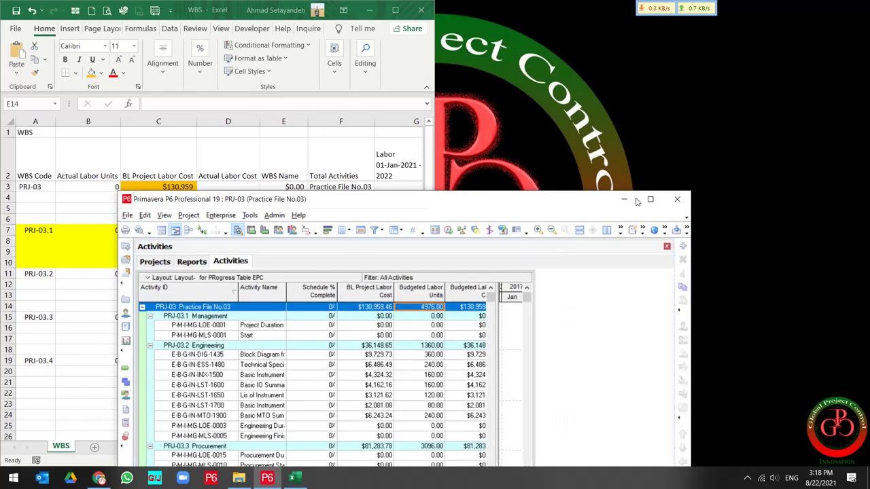
left_click(651, 199)
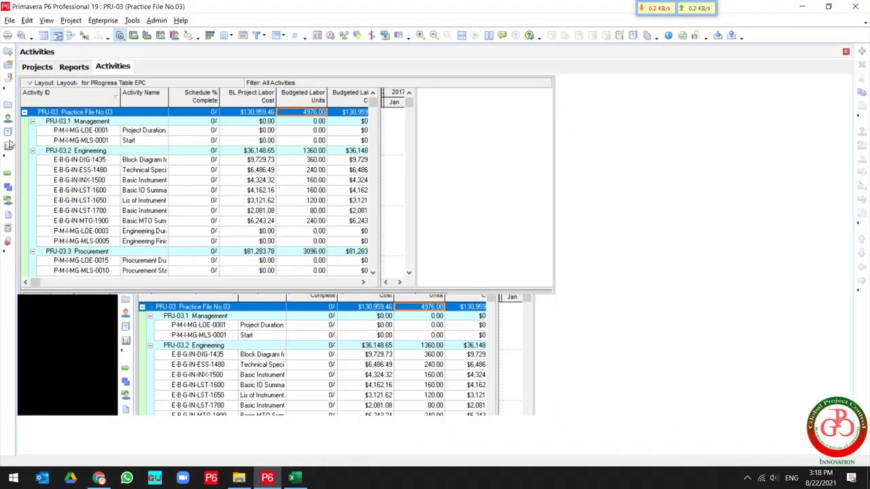
left_click(8, 132)
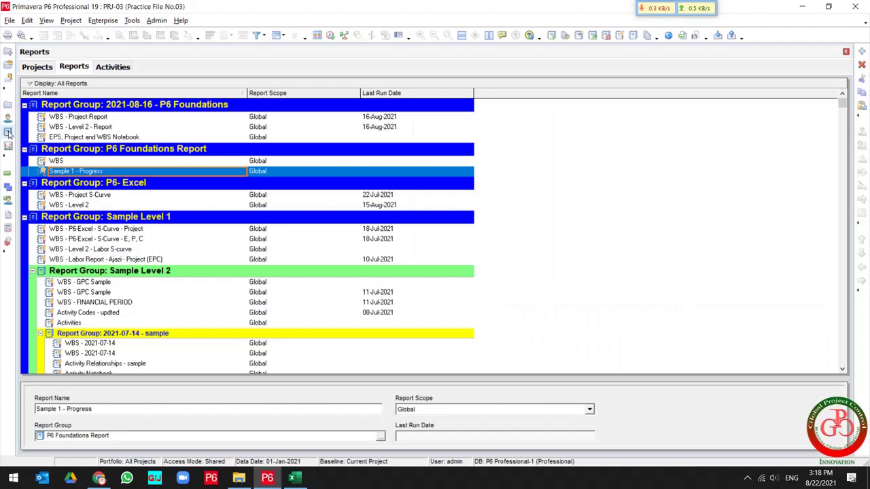
left_click(64, 161)
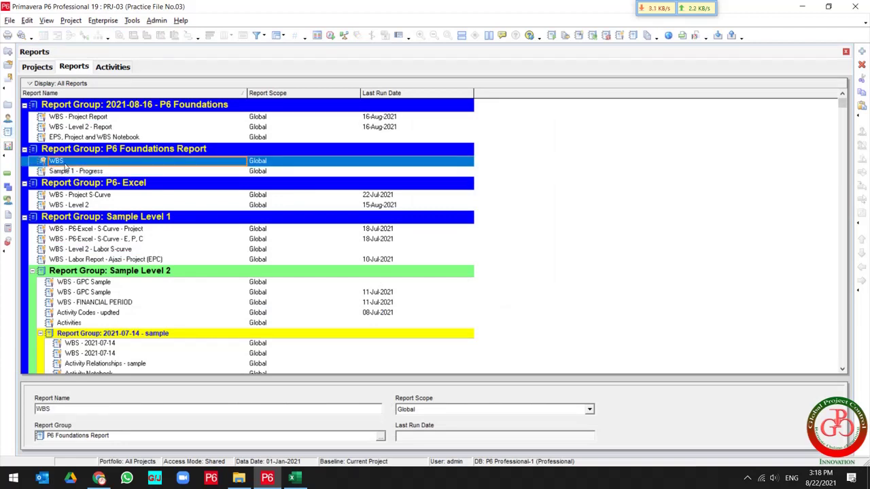
right_click(65, 163)
mouse_move(125, 177)
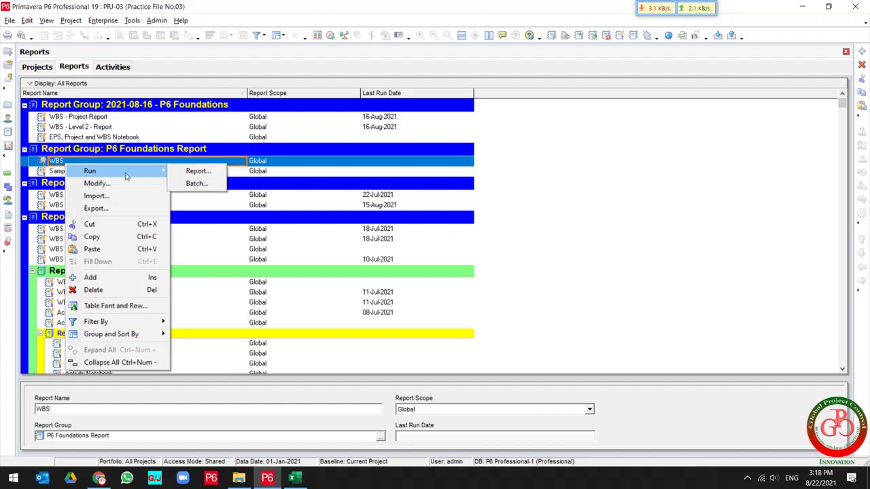
left_click(195, 171)
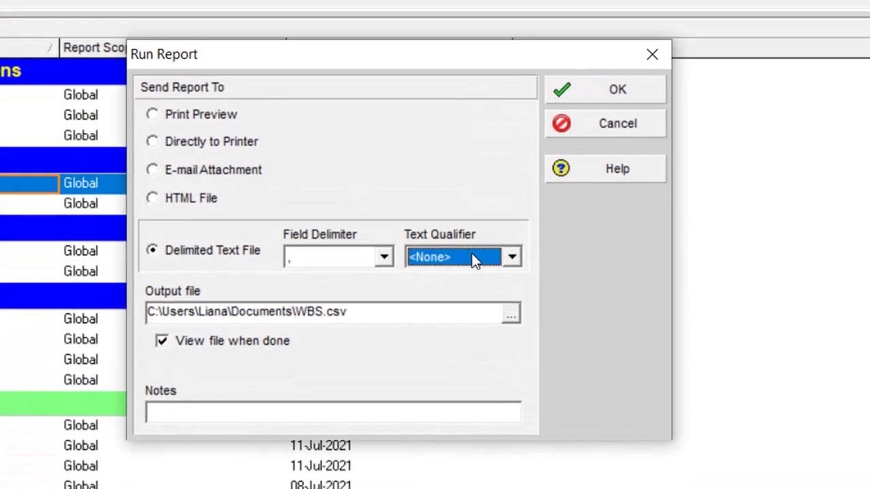
left_click(467, 235)
left_click(464, 293)
left_click(593, 93)
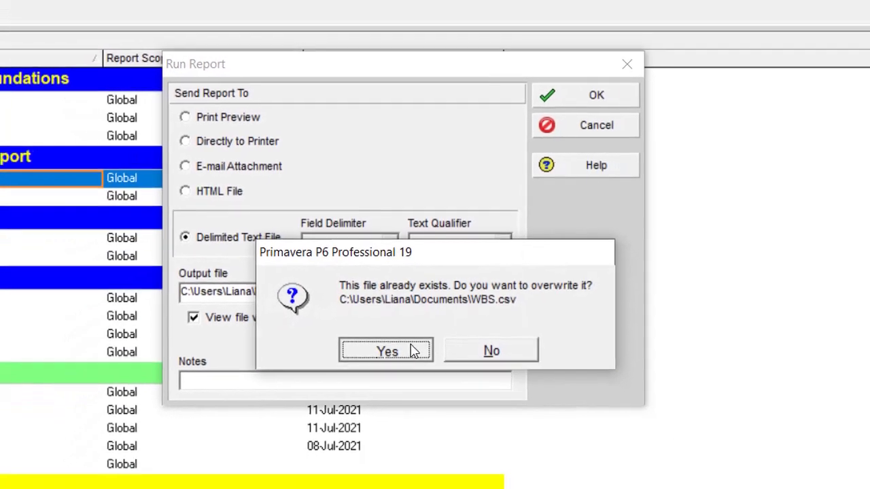
left_click(413, 350)
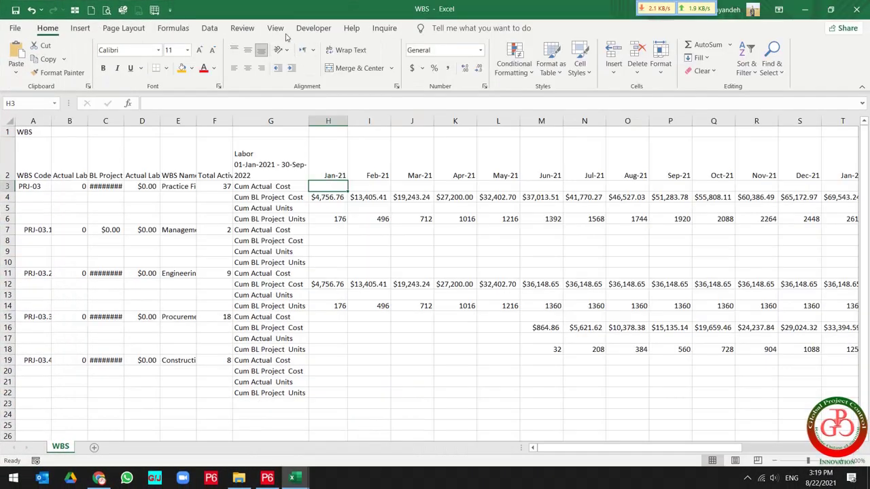
Freeze panes so the header rows and label columns stay visible
left_click(276, 29)
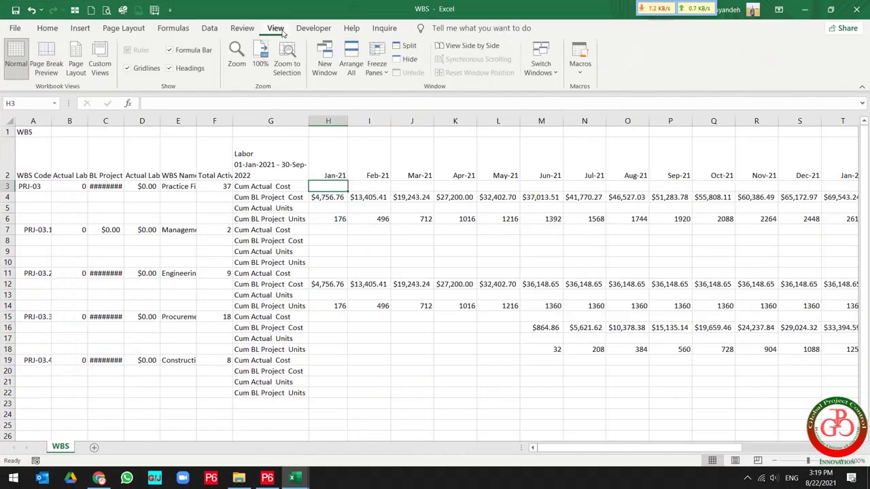
left_click(377, 64)
left_click(383, 95)
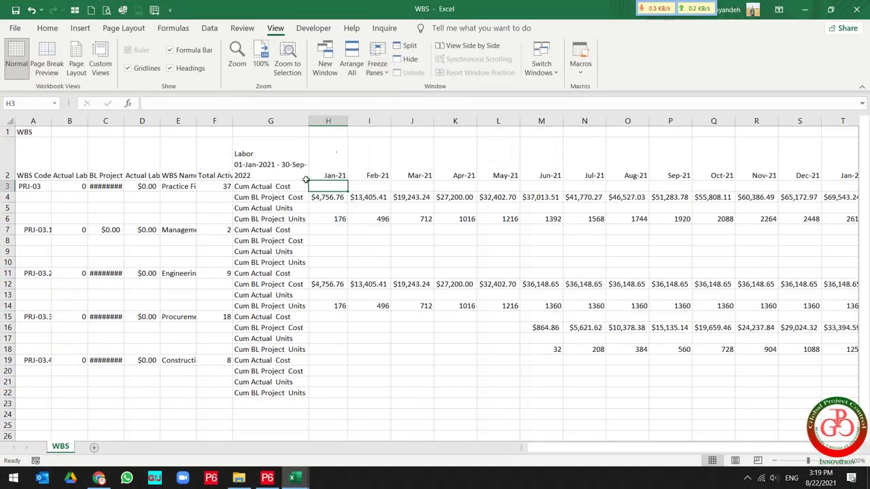
left_click(182, 198)
left_click(144, 187)
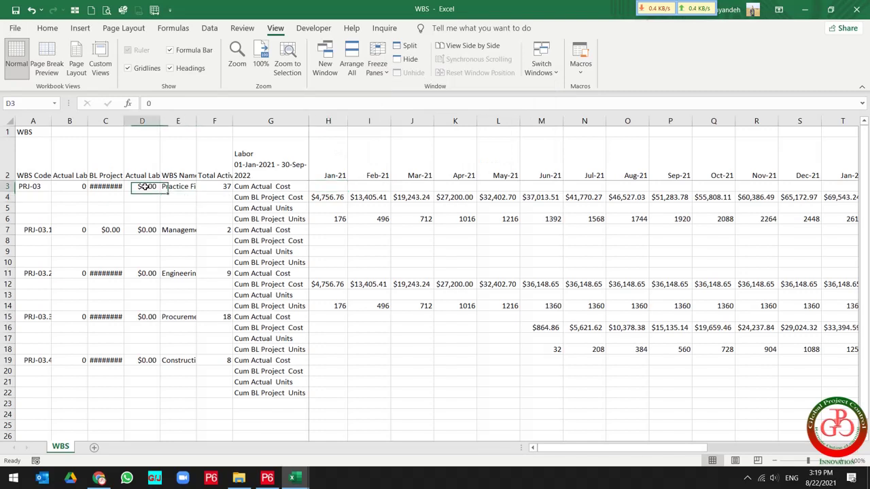
Autofit column C to show full costs like $130,959.46, then review the row 4 totals
double_click(123, 121)
left_click_drag(142, 184, 269, 397)
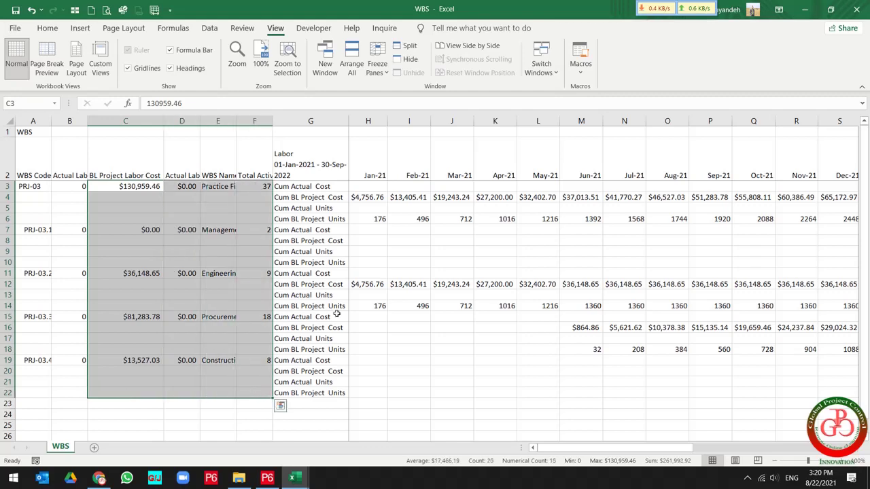
left_click(340, 193)
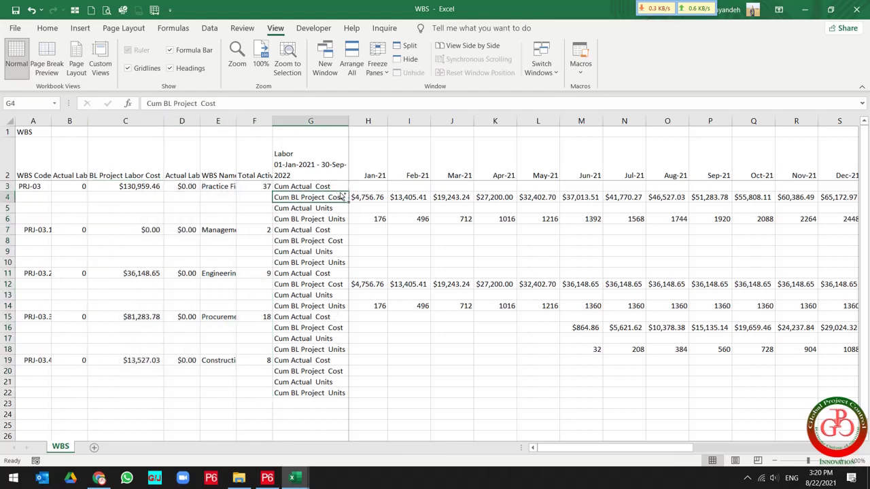
key("Right")
key("Right")
key("Right")
key("Right")
key("Right")
key("Right")
key("Right")
key("Right")
key("Right")
key("Right")
key("Right")
key("Right")
key("Right")
key("Right")
key("Right")
key("Right")
key("Right")
key("Right")
key("Right")
key("Right")
key("Left")
key("Left")
key("Left")
key("Left")
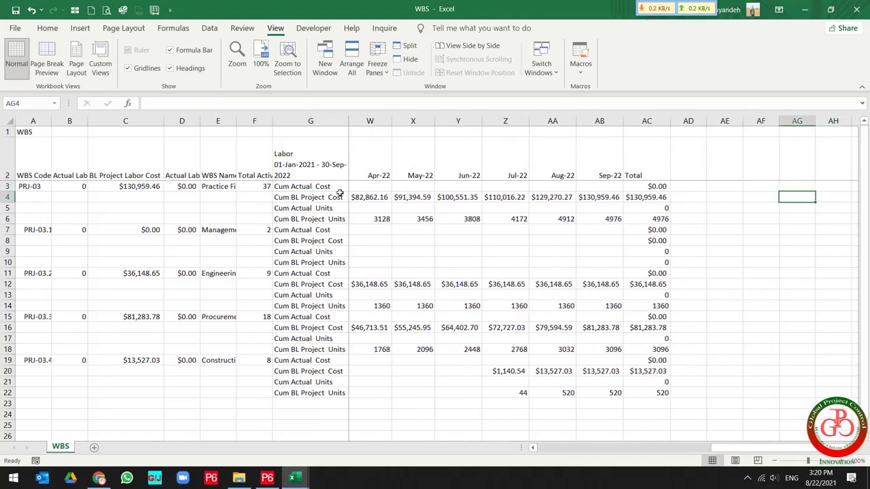
key("Up")
key("Up")
key("Up")
key("Down")
key("Down")
key("Down")
key("Down")
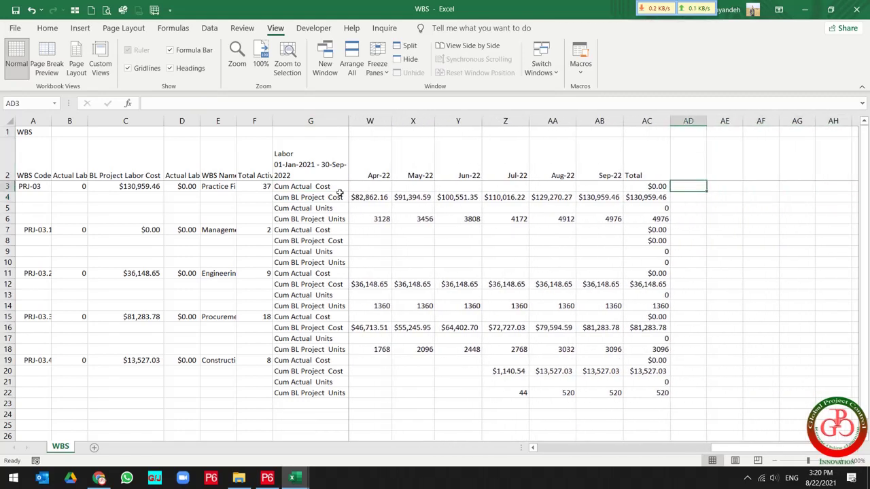
Tile both workbooks and hide Actual Labor Units and Total Activities columns in WBS
key("alt+w")
key("b")
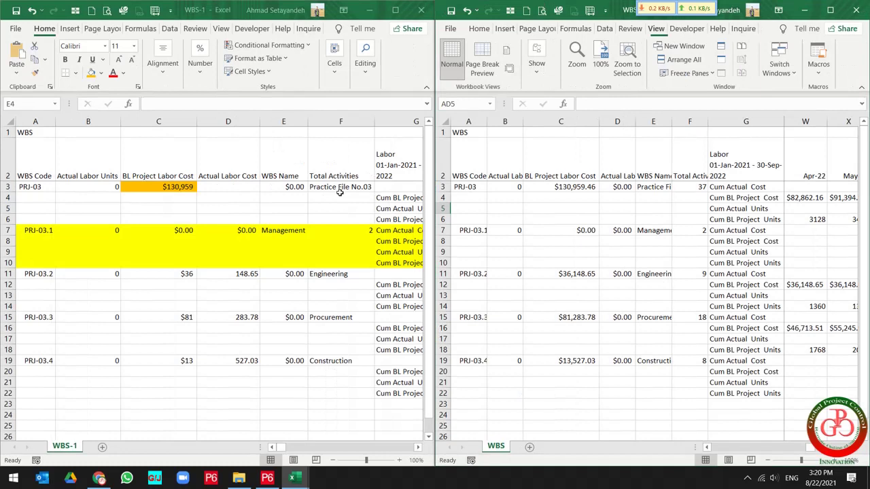
left_click(602, 241)
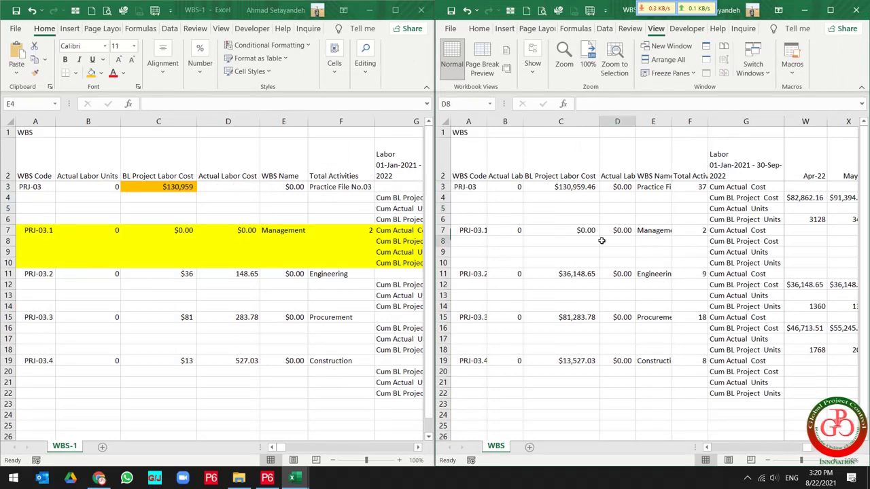
left_click(502, 121)
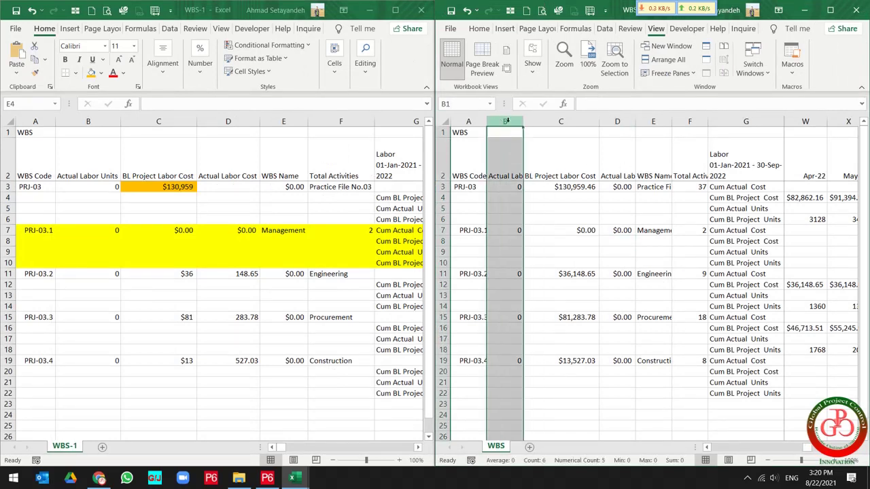
left_click(682, 121, "ctrl")
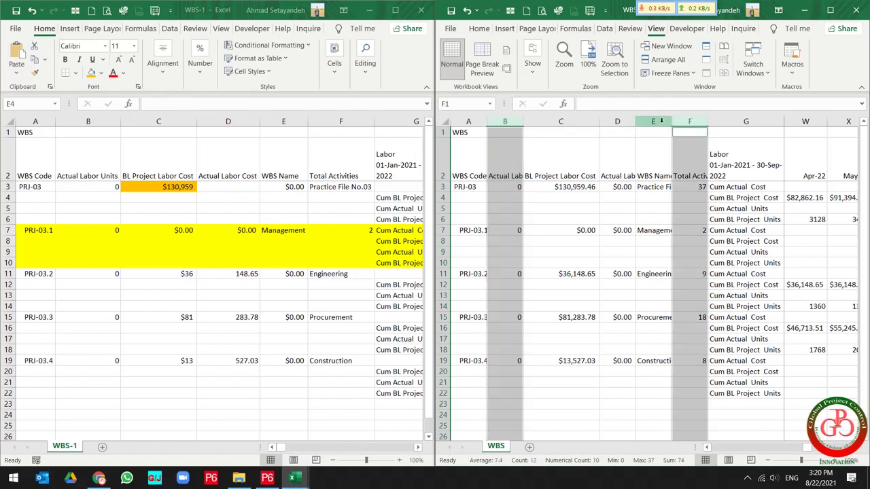
right_click(686, 122)
left_click(721, 301)
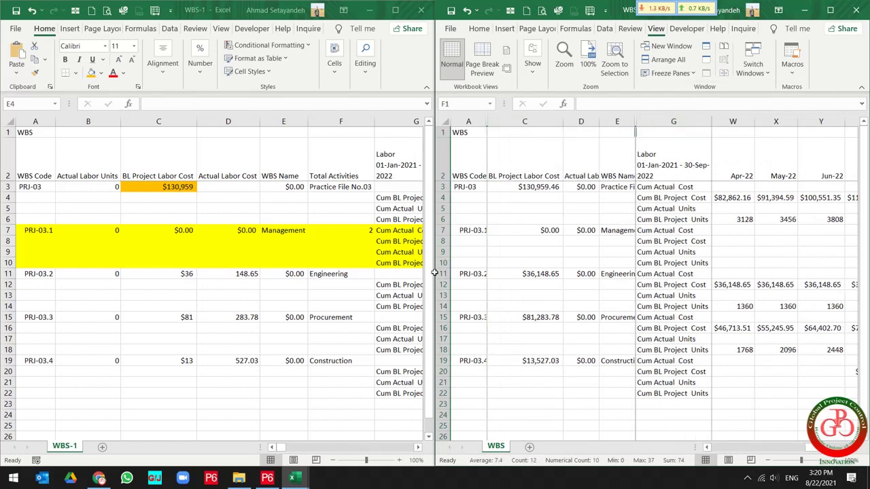
Compare the Cum BL Project Cost row in WBS and WBS-1, then select WBS-1 columns D:E
left_click(361, 271)
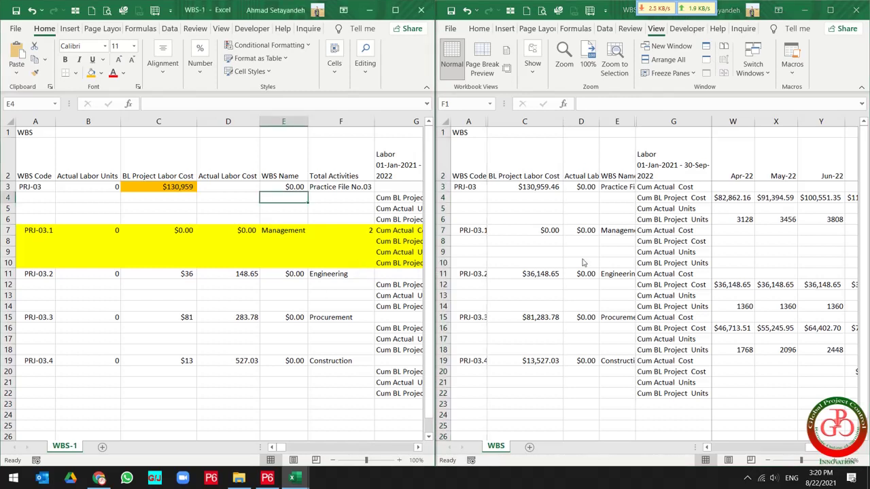
left_click(676, 219)
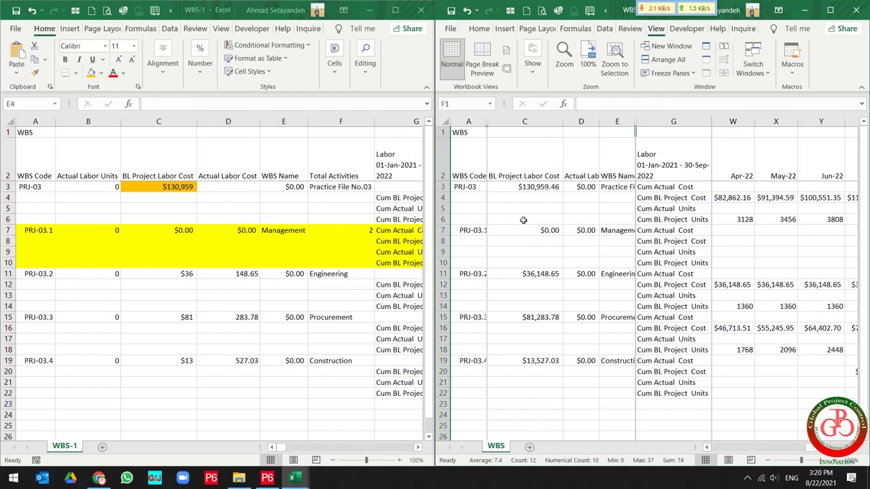
left_click(673, 197)
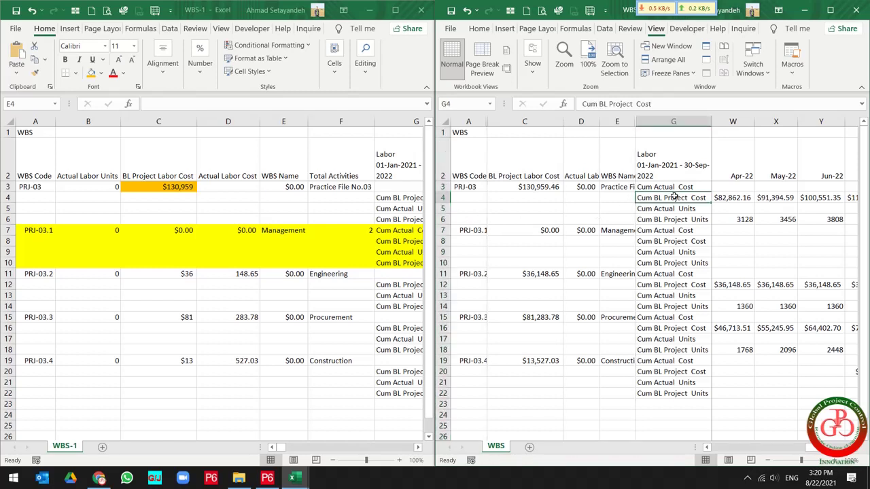
key("Right")
key("Right")
key("Right")
key("Right")
key("Right")
key("Right")
key("Right")
key("Right")
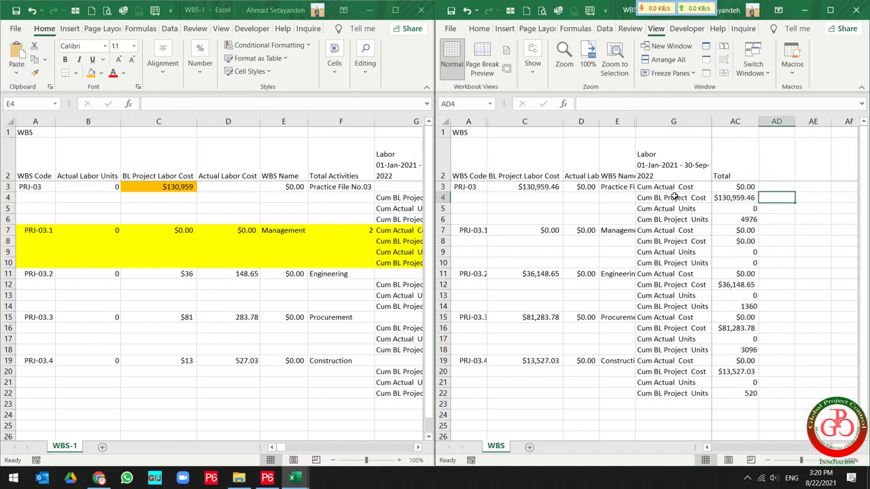
left_click(287, 237)
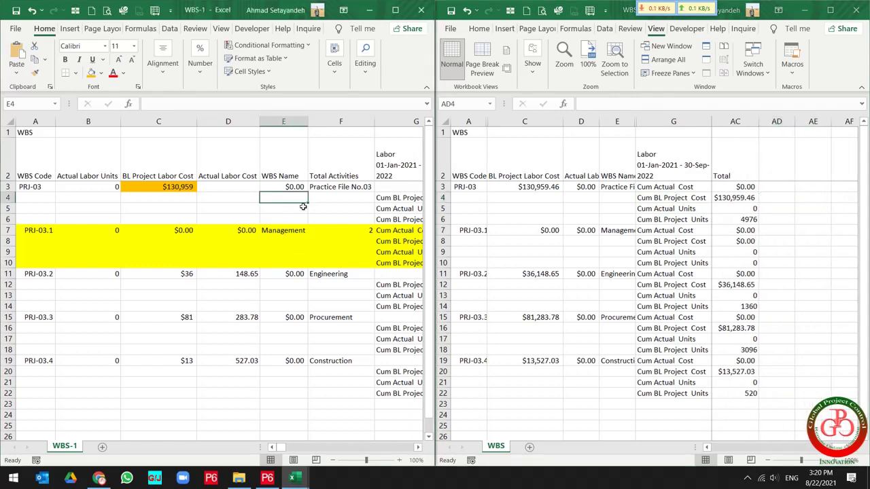
key("Right")
key("Right")
key("Right")
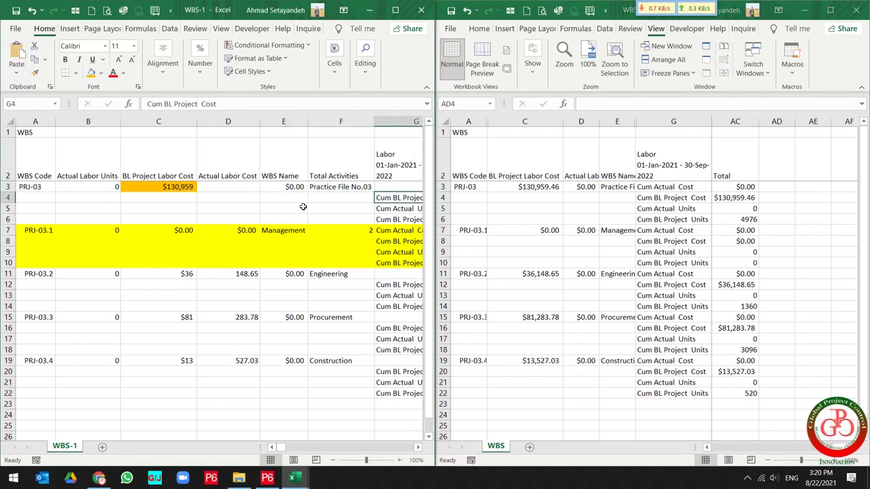
key("Left")
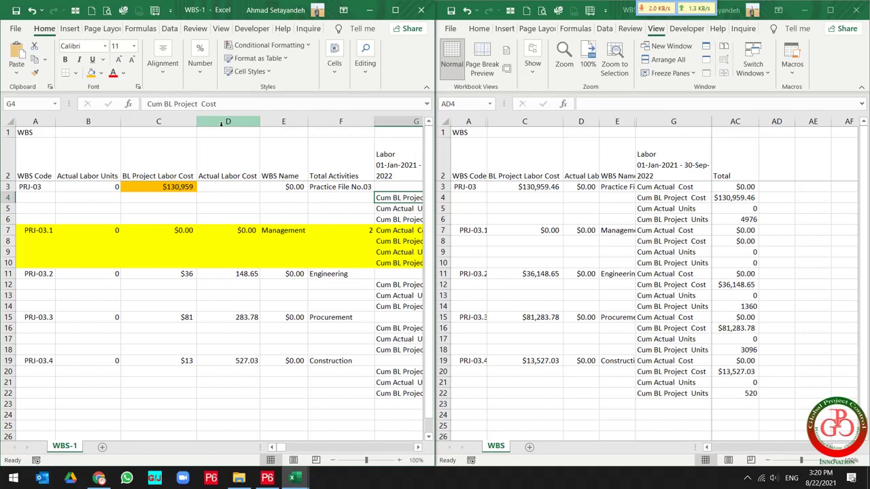
left_click_drag(228, 121, 272, 120)
Hide the Actual Labor Cost and WBS Name columns in WBS-1 and narrow column G
right_click(272, 121)
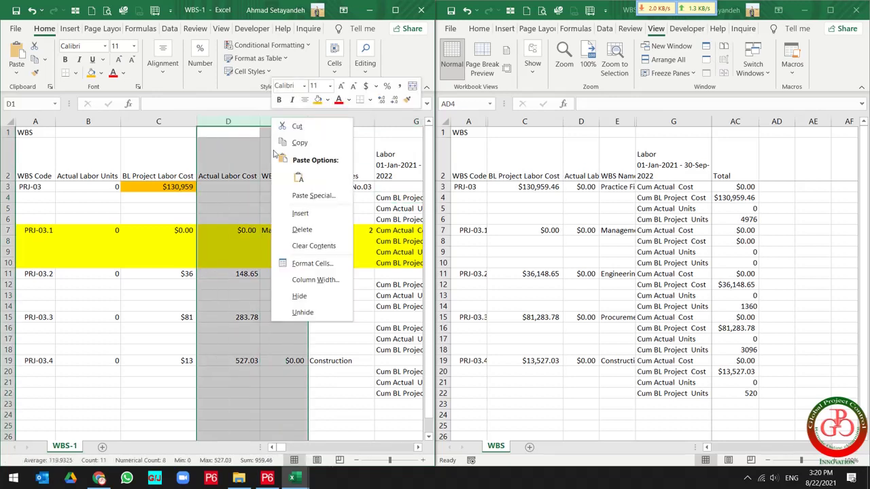
left_click(289, 296)
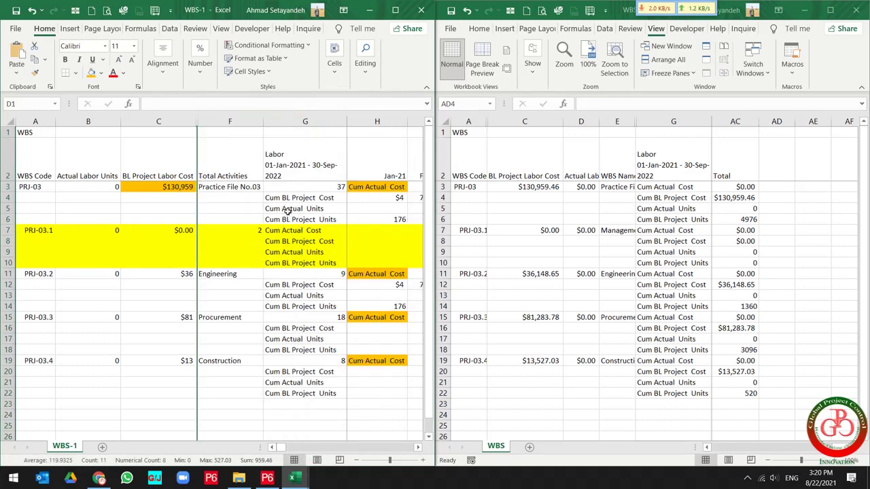
left_click_drag(346, 122, 317, 123)
left_click(339, 202)
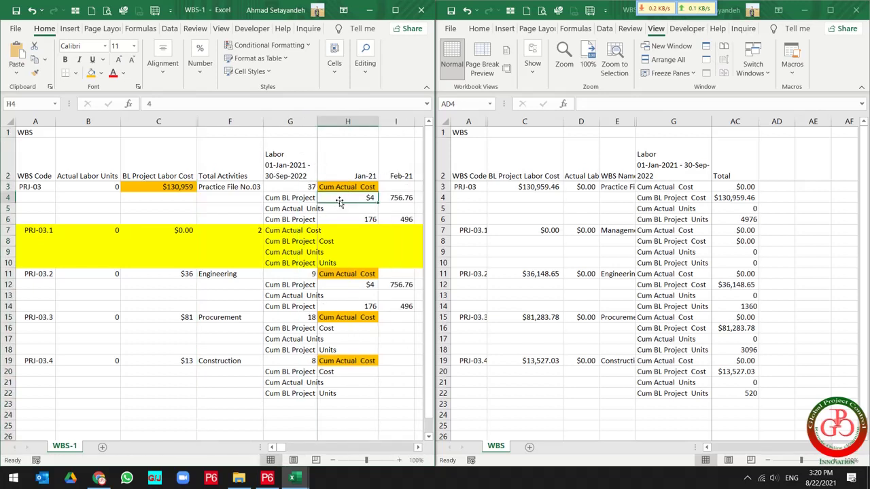
Step along row 4 to inspect the cumulative costs broken across separate cells
key("ctrl+Right")
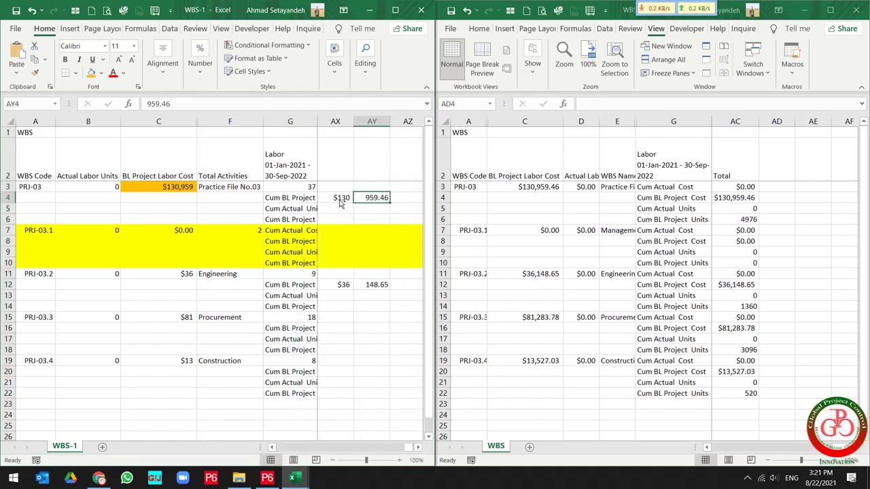
scroll(341, 202, "right", 1)
key("Left")
key("Left")
key("Left")
key("Left")
key("Left")
key("Left")
key("Left")
key("Left")
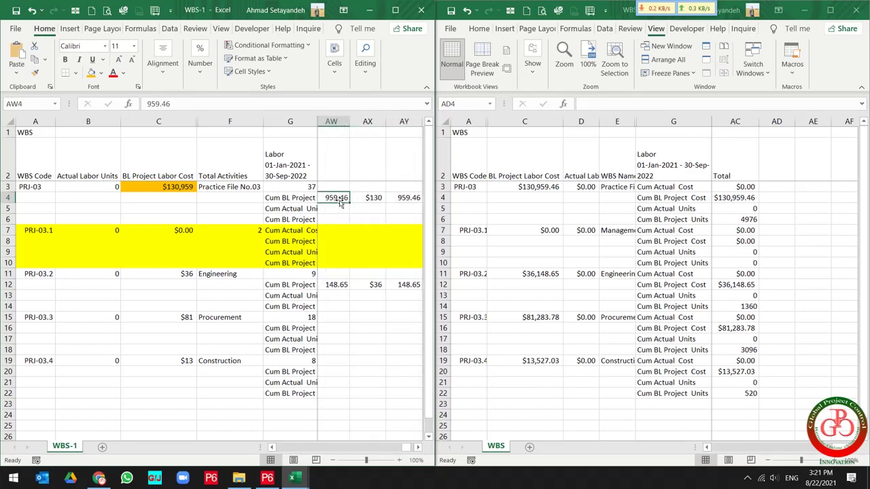
key("Left")
key("Left")
key("Left")
key("Left")
key("Left")
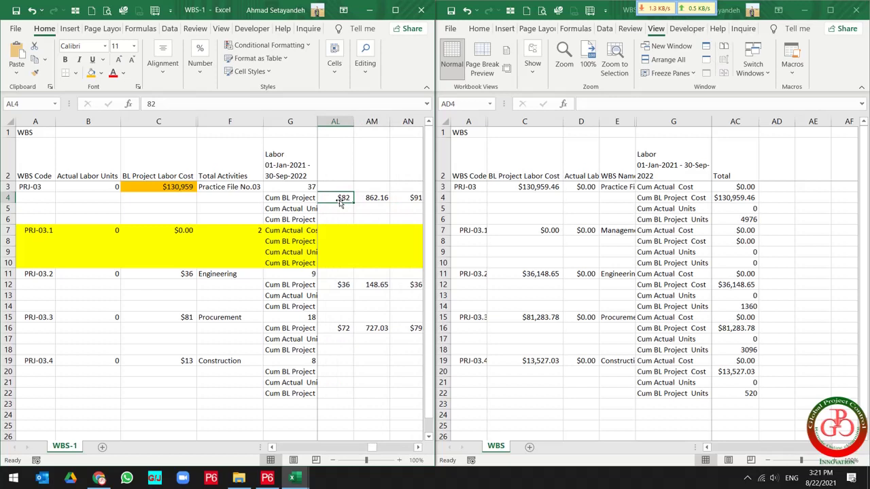
key("Left")
key("Left")
key("Left")
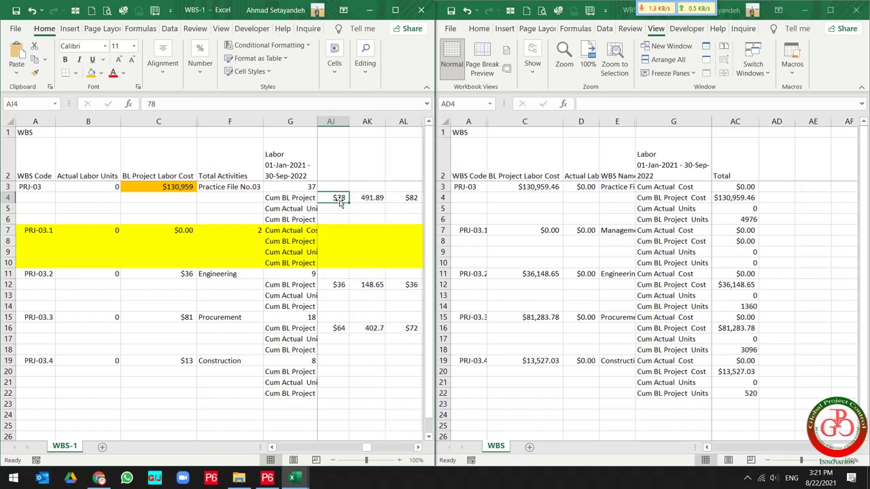
key("Left")
key("Left")
key("Right")
key("Right")
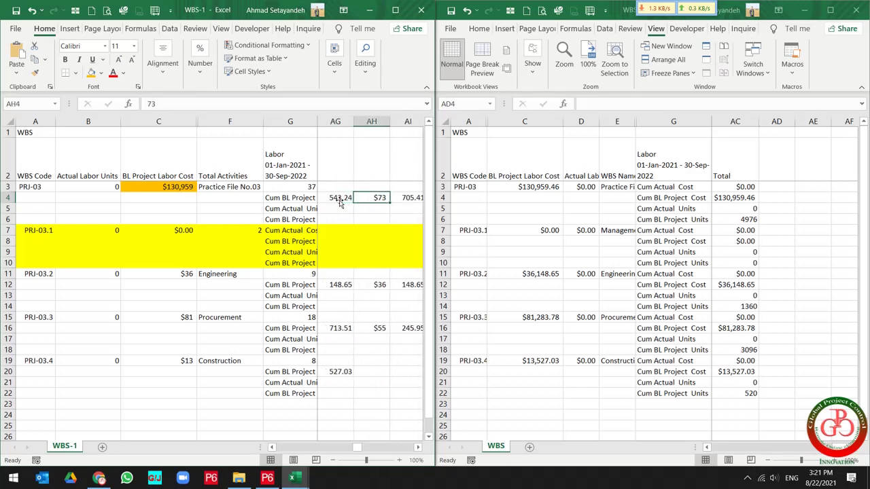
key("Left")
key("Left")
key("Left")
key("Left")
key("Left")
key("Left")
key("Left")
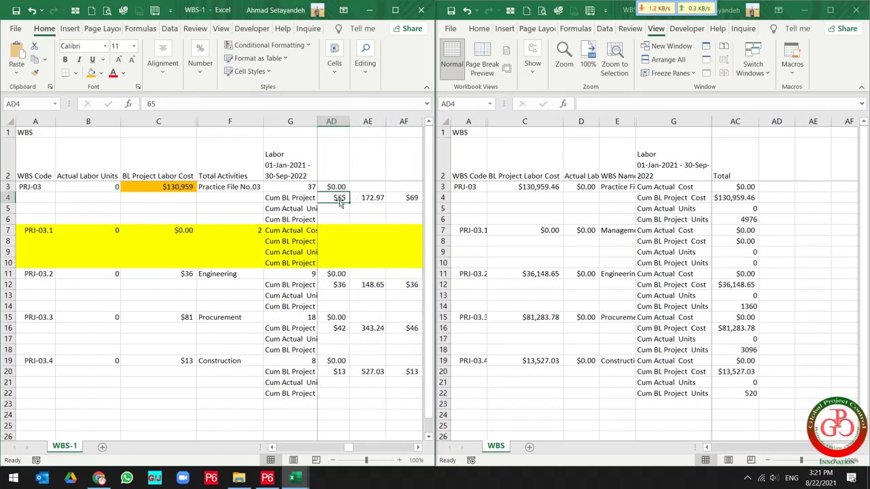
key("Left")
key("Left")
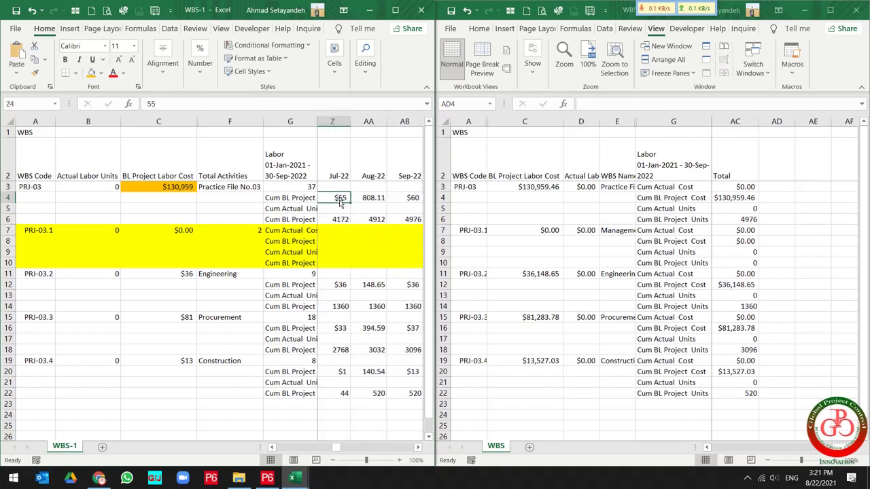
key("Right")
key("Right")
key("Right")
key("Left")
key("Left")
key("Left")
key("Left")
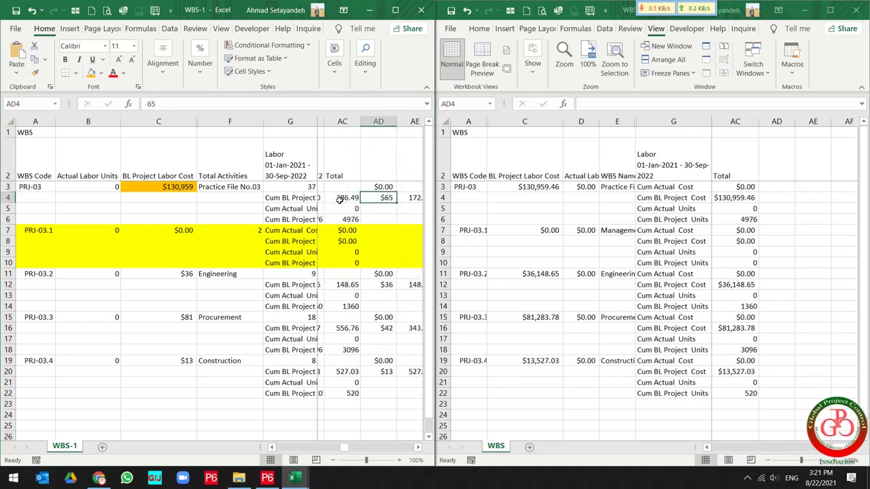